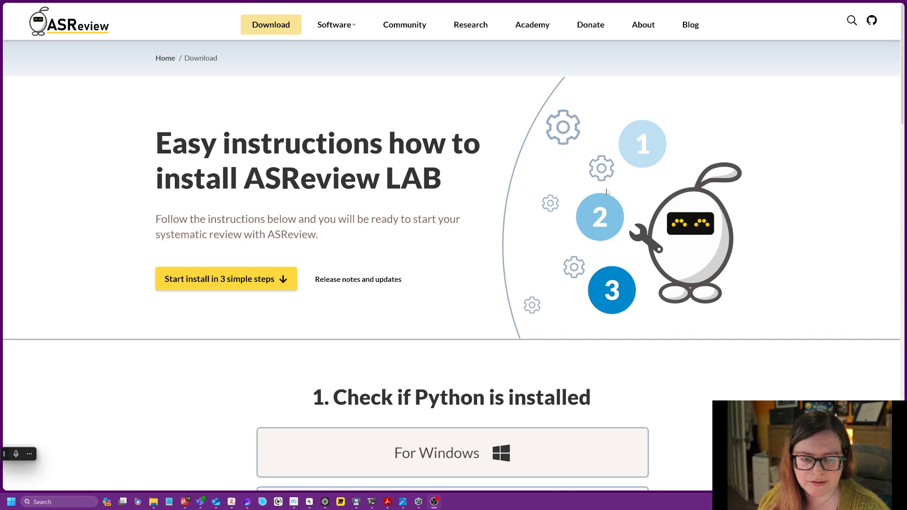
Read through the three ASReview LAB installation steps on the download page and switch to the open ASReview LAB page.
{"action": "scroll", "coordinate": [604, 191], "scroll_direction": "down", "scroll_amount": 5}
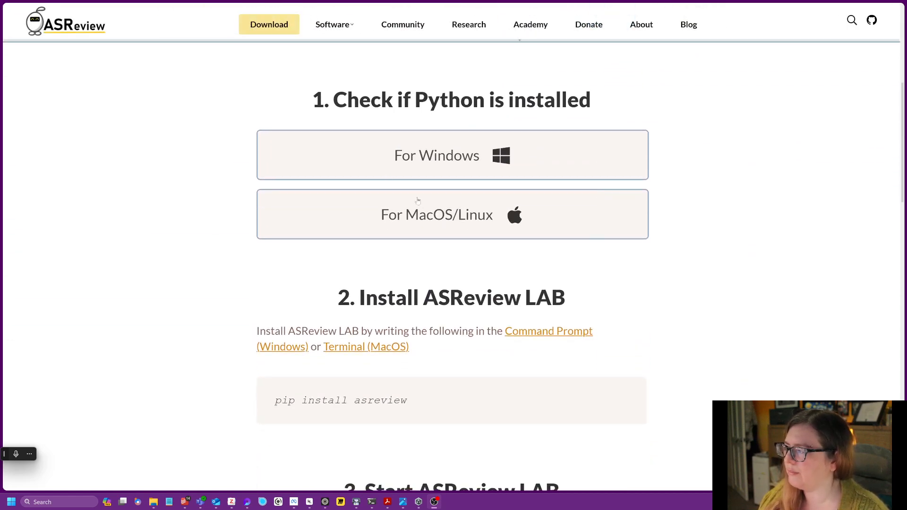
{"action": "scroll", "coordinate": [509, 248], "scroll_direction": "down", "scroll_amount": 3}
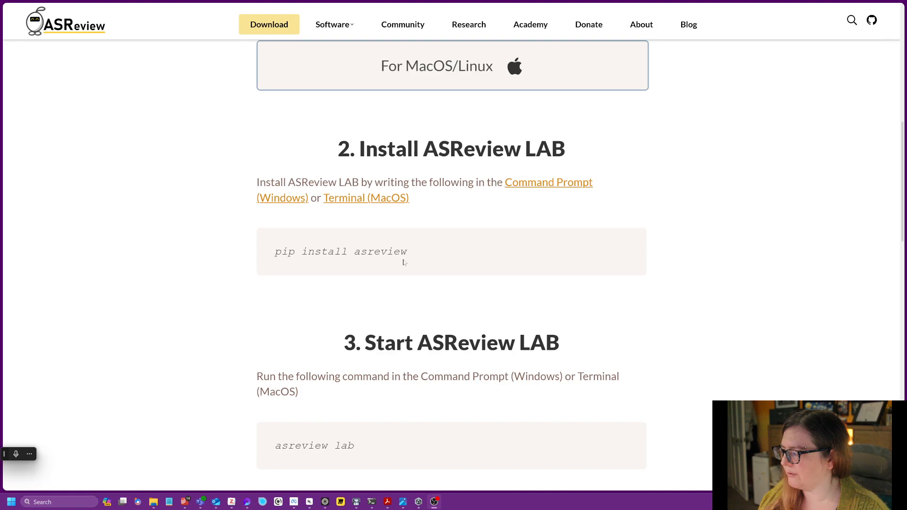
{"action": "scroll", "coordinate": [410, 247], "scroll_direction": "down", "scroll_amount": 2}
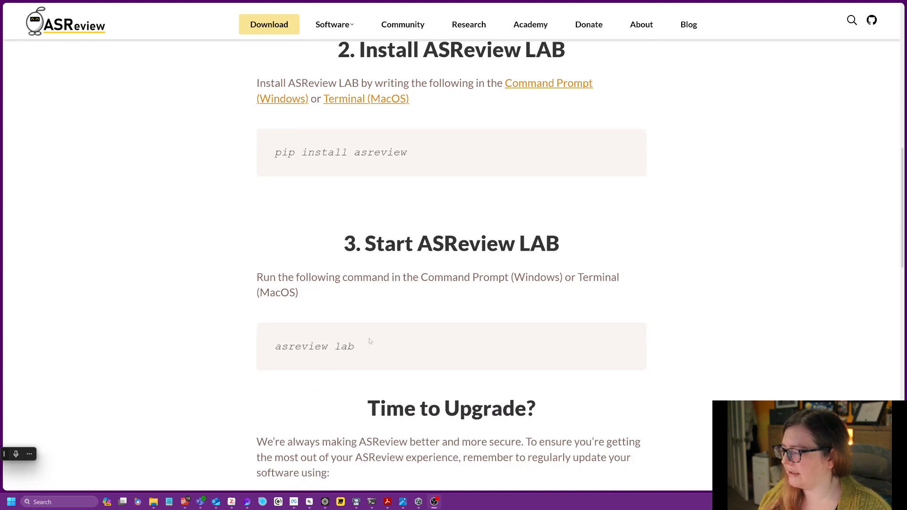
{"action": "scroll", "coordinate": [396, 321], "scroll_direction": "up", "scroll_amount": 10}
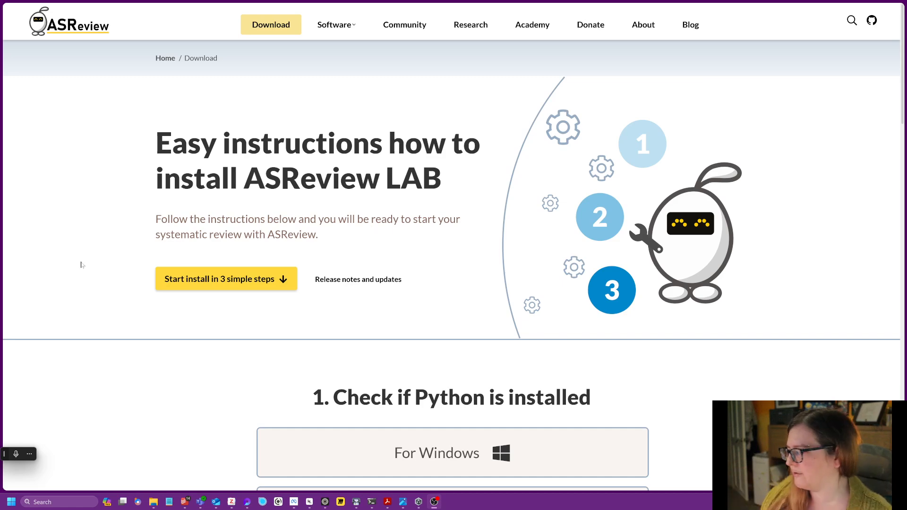
{"action": "mouse_move", "coordinate": [1, 326]}
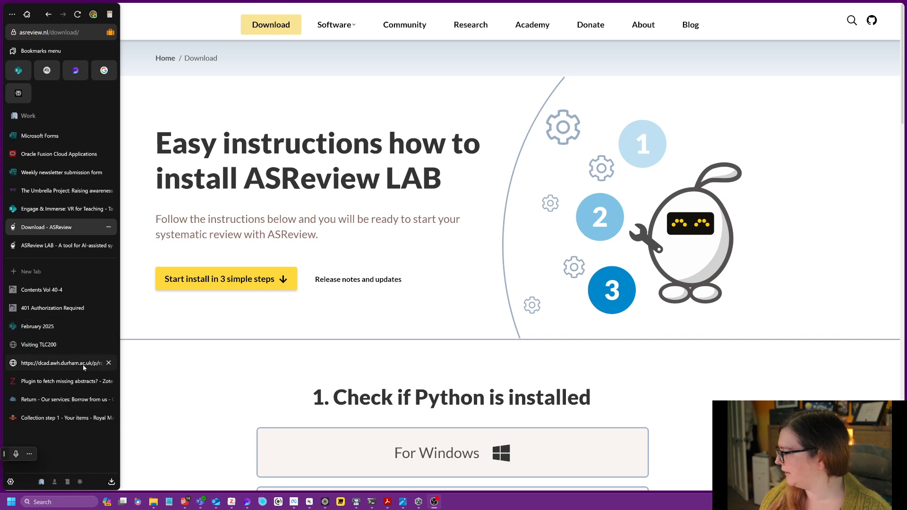
{"action": "left_click", "coordinate": [49, 246]}
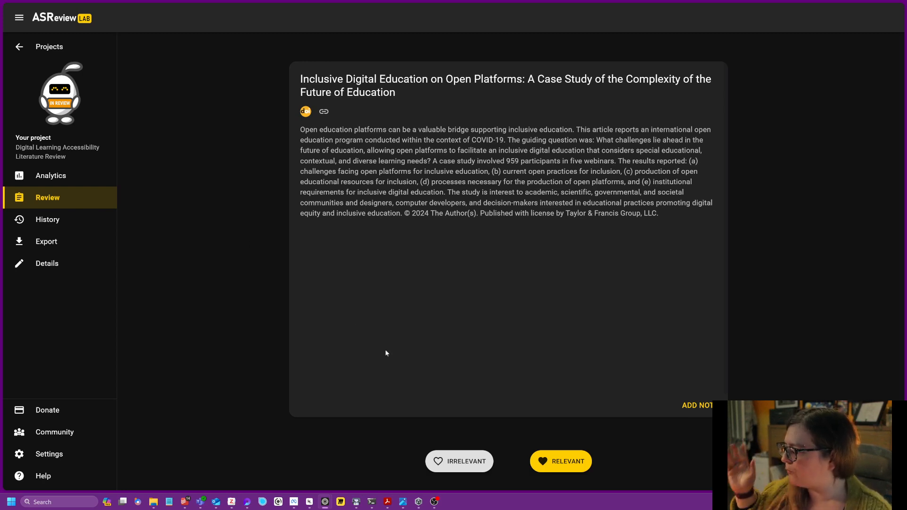
Switch to Zotero and view the search result collections of the Accessibility in HE Digital Learning Materials group library.
{"action": "mouse_move", "coordinate": [435, 504]}
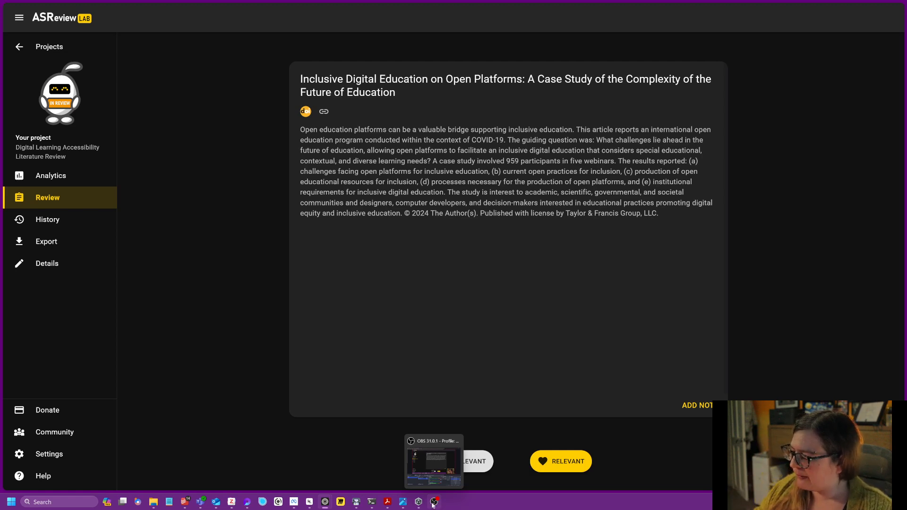
{"action": "left_click", "coordinate": [231, 501]}
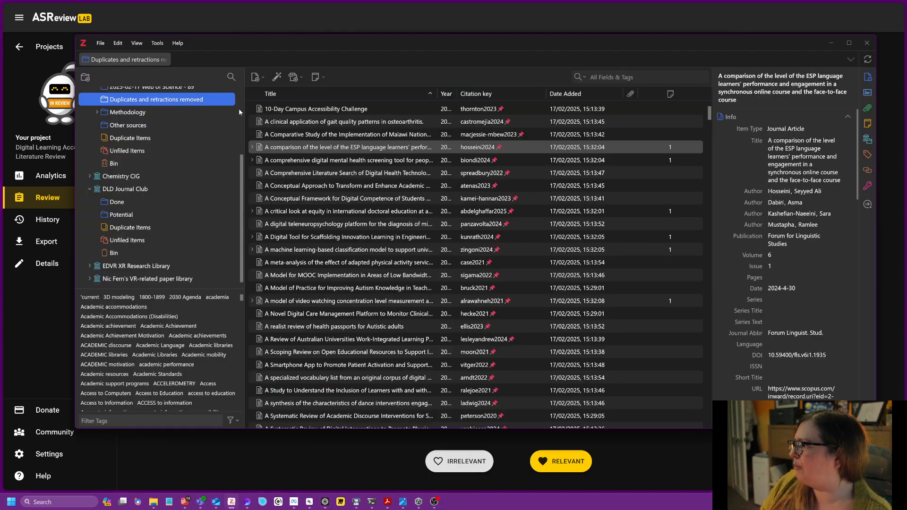
{"action": "scroll", "coordinate": [242, 156], "scroll_direction": "up", "scroll_amount": 4}
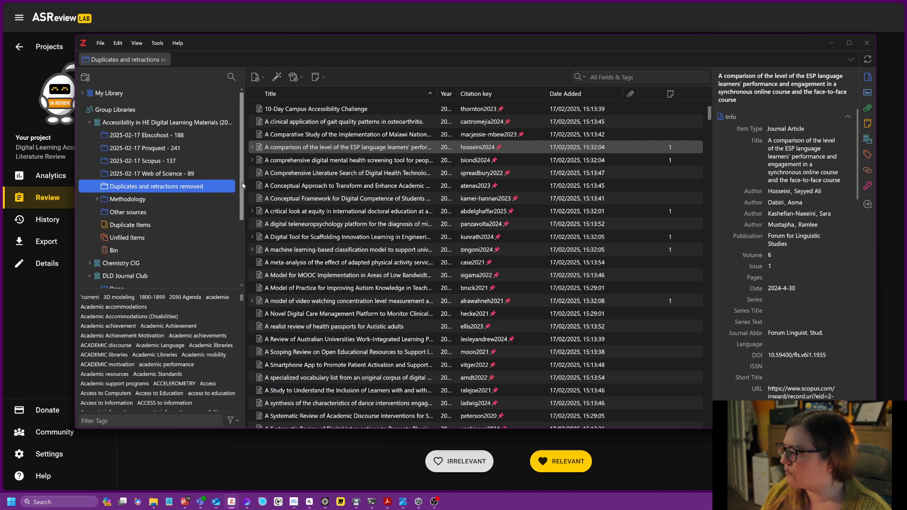
{"action": "mouse_move", "coordinate": [243, 185]}
{"action": "left_mouse_down"}
{"action": "mouse_move", "coordinate": [246, 248]}
{"action": "mouse_move", "coordinate": [253, 171]}
{"action": "left_mouse_up"}
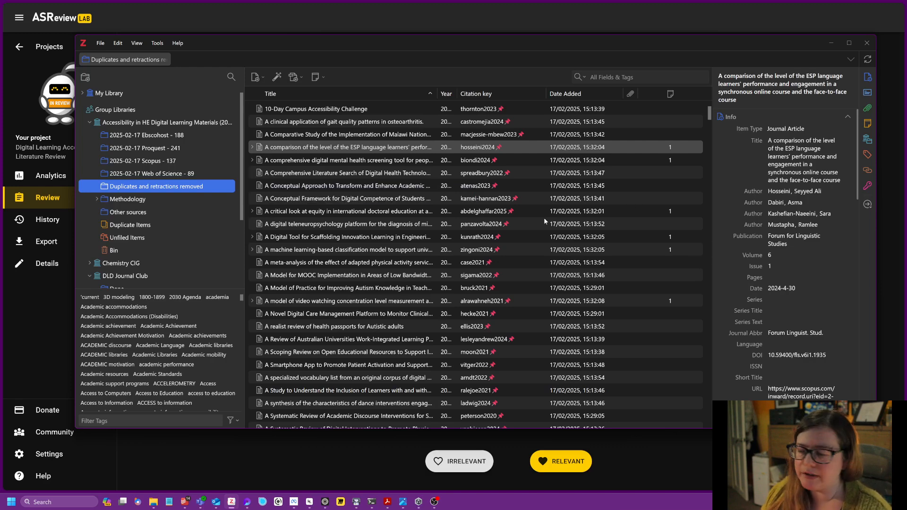
Inspect the metadata of several articles in the Duplicates and retractions removed collection, including the MOOC implementation and Australian universities papers.
{"action": "left_click", "coordinate": [391, 199]}
{"action": "left_click", "coordinate": [392, 275]}
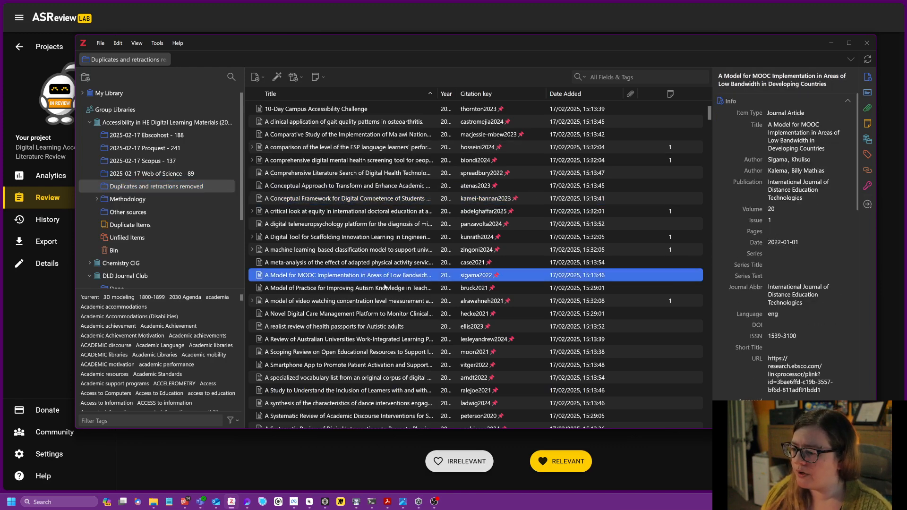
{"action": "left_click", "coordinate": [394, 339]}
{"action": "left_click_drag", "start_coordinate": [856, 190], "coordinate": [858, 163]}
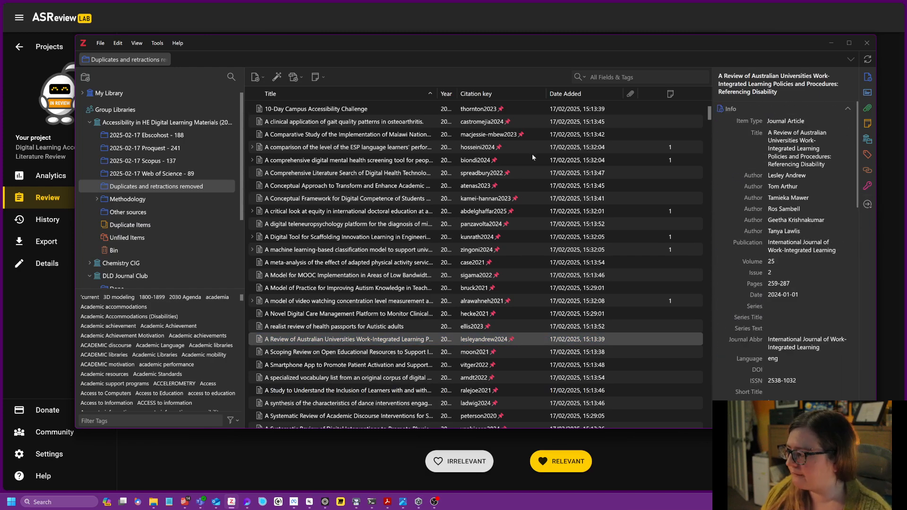
View the export options for the Duplicates and retractions removed collection and close them without exporting.
{"action": "right_click", "coordinate": [166, 188]}
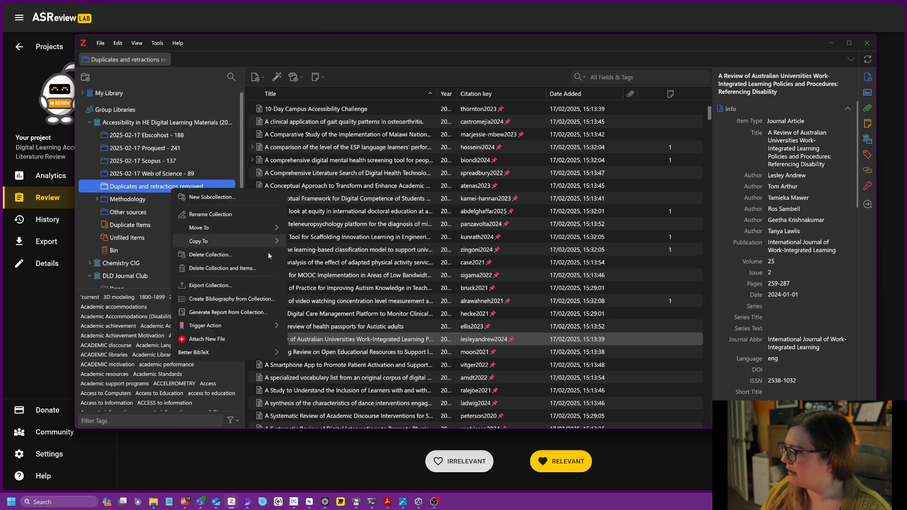
{"action": "left_click", "coordinate": [216, 286]}
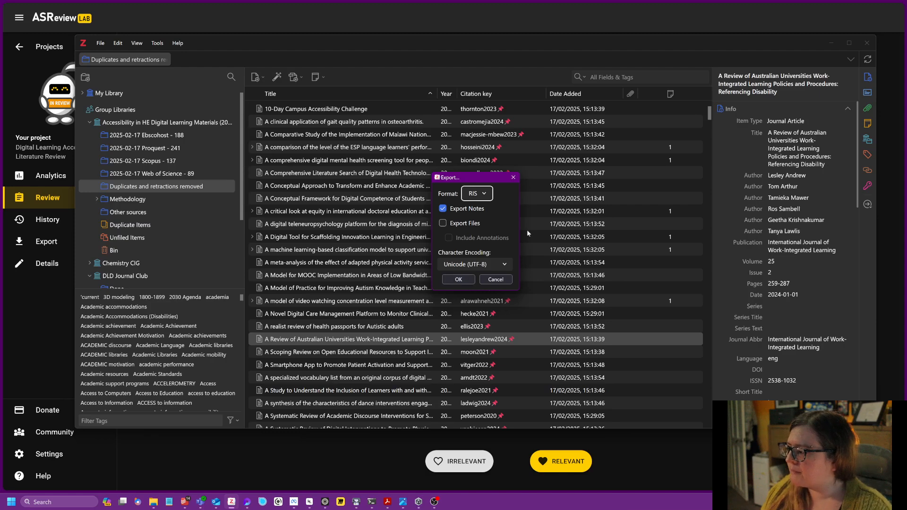
{"action": "left_click", "coordinate": [513, 177]}
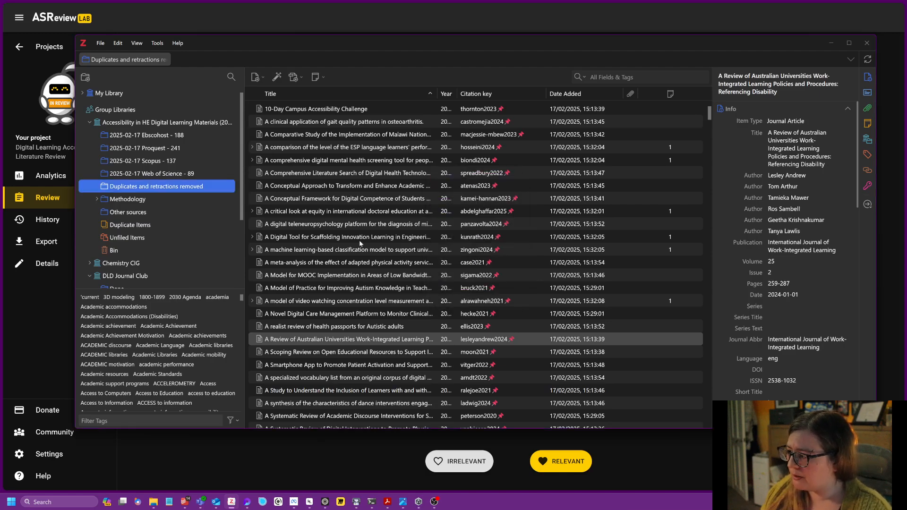
Return to ASReview LAB and start a new Oracle project titled Test from the projects dashboard, continuing to its data stage.
{"action": "left_click", "coordinate": [55, 354]}
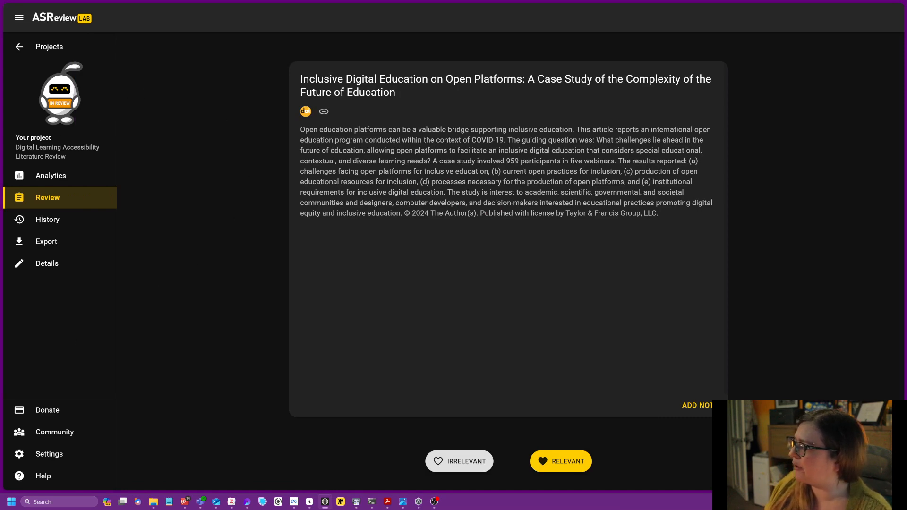
{"action": "left_click", "coordinate": [19, 54]}
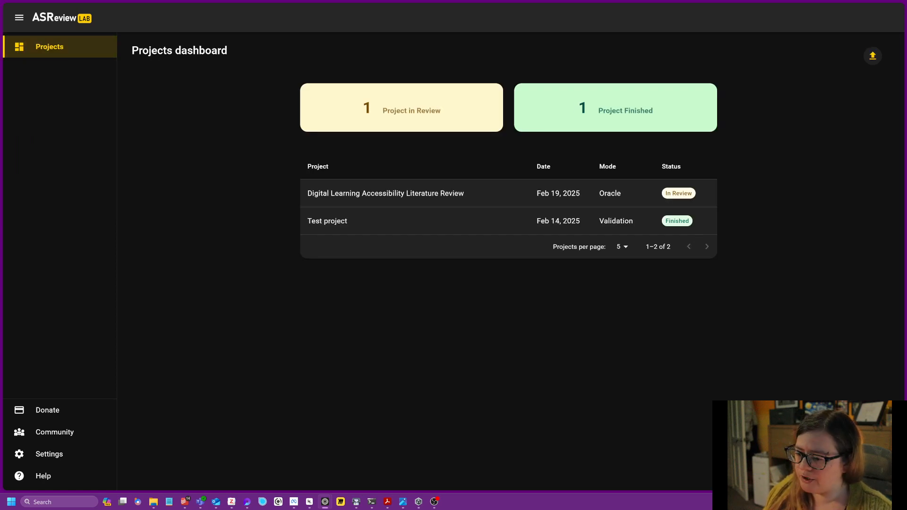
{"action": "left_click", "coordinate": [867, 468]}
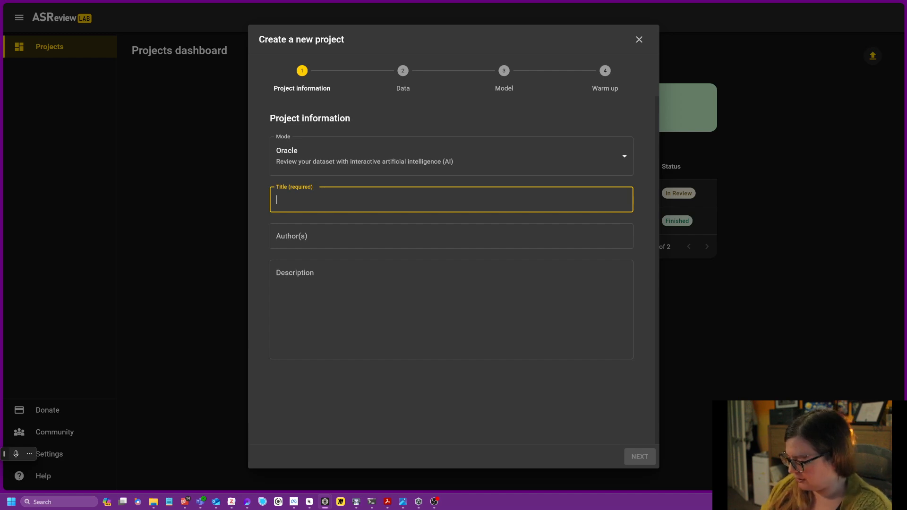
{"action": "type", "text": "Test"}
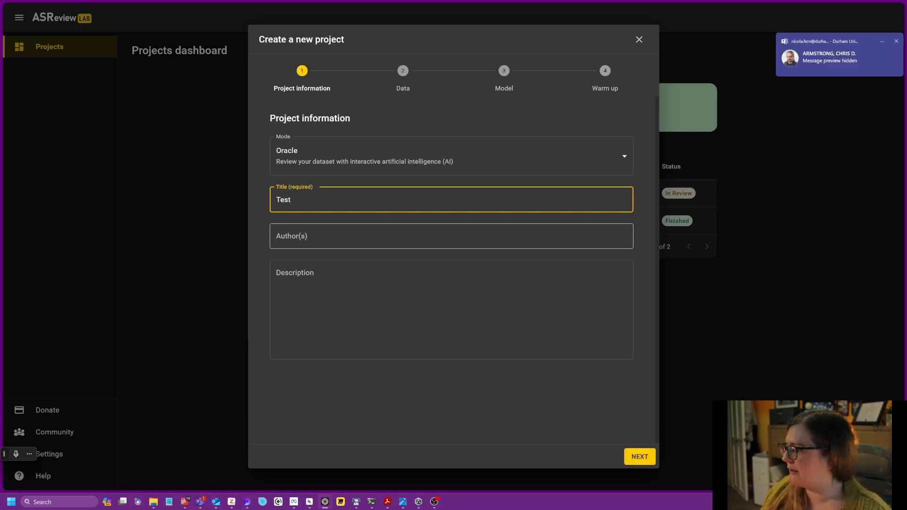
{"action": "left_click", "coordinate": [639, 456]}
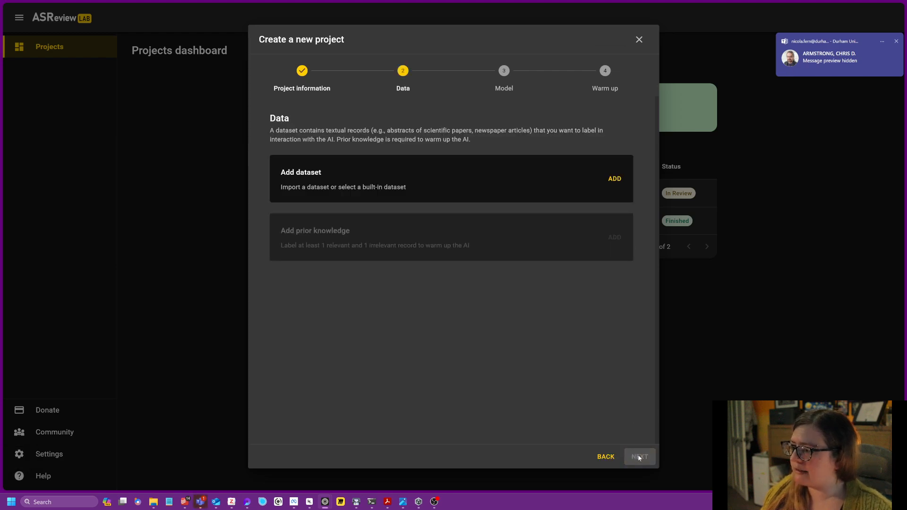
Add the file 2025-02-17 Web of Science - 89.ris as the project's dataset and check its duplicate count.
{"action": "left_click", "coordinate": [896, 41]}
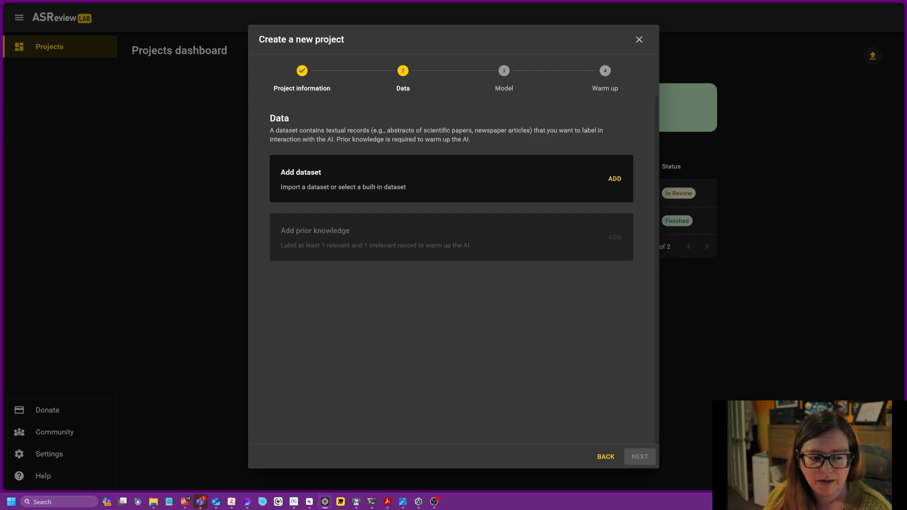
{"action": "left_click", "coordinate": [614, 179]}
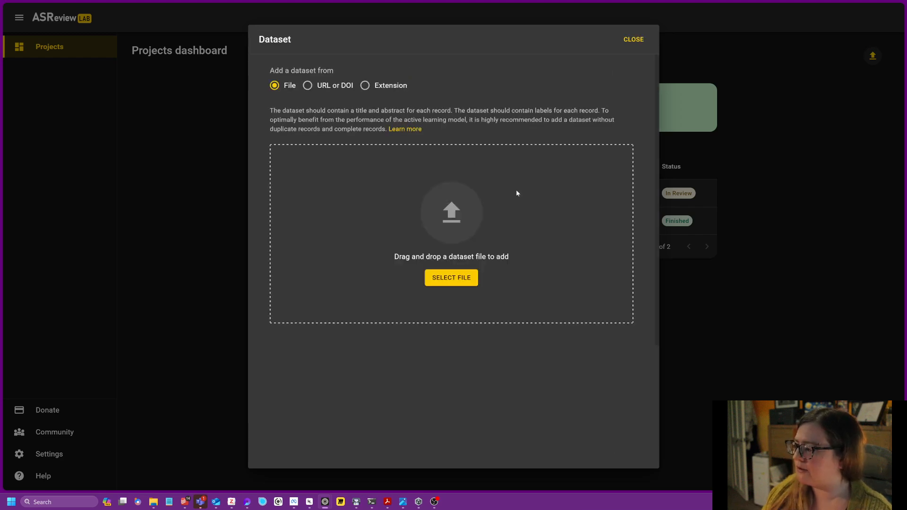
{"action": "left_click", "coordinate": [451, 279]}
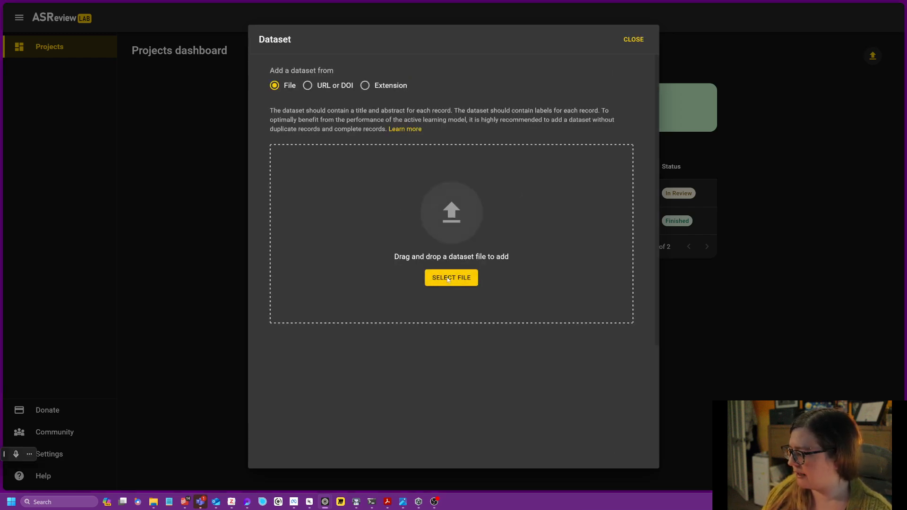
{"action": "left_click", "coordinate": [170, 104]}
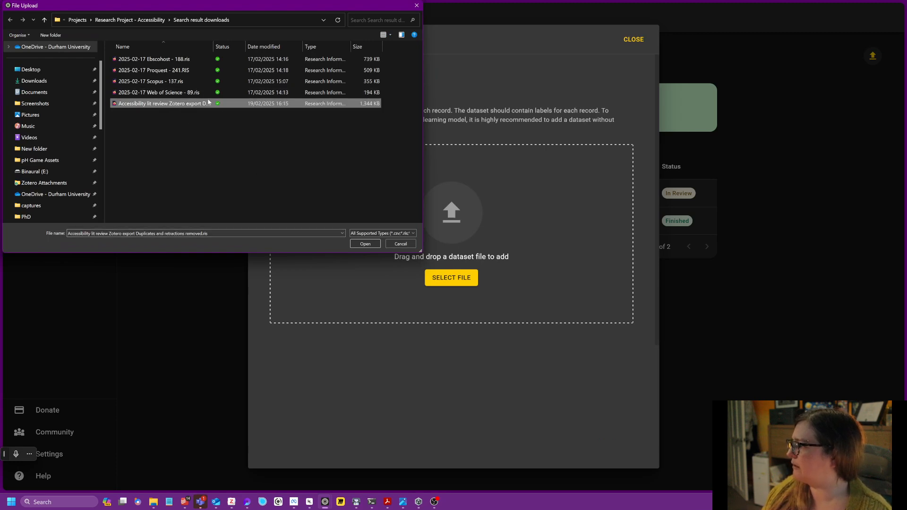
{"action": "left_click", "coordinate": [161, 92]}
{"action": "left_click", "coordinate": [367, 245]}
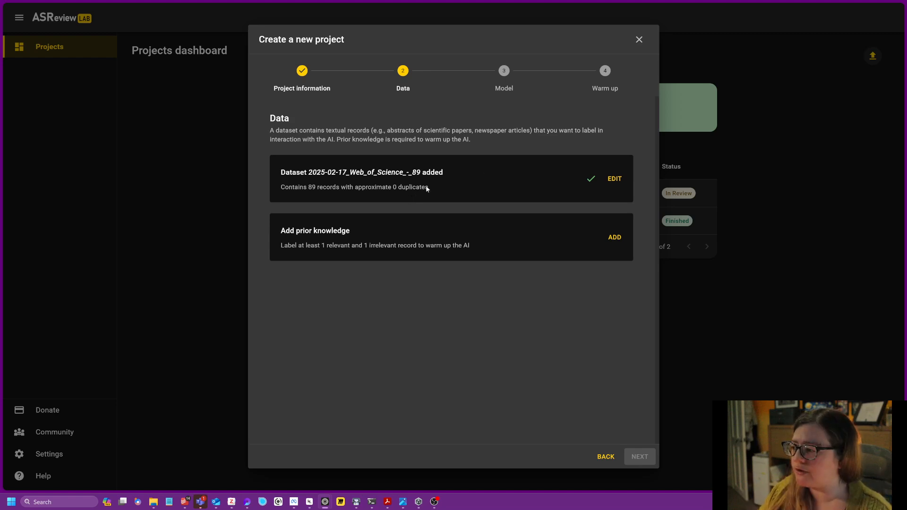
{"action": "double_click", "coordinate": [394, 187]}
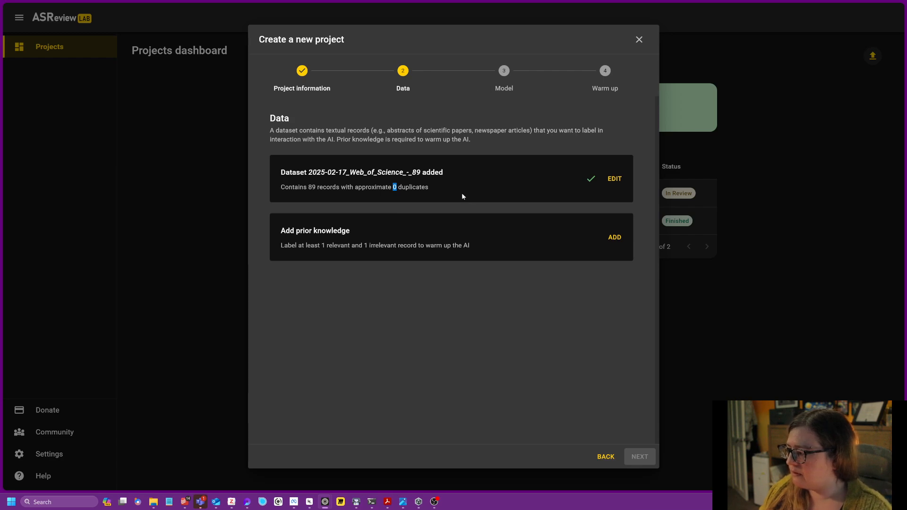
{"action": "left_click", "coordinate": [396, 187]}
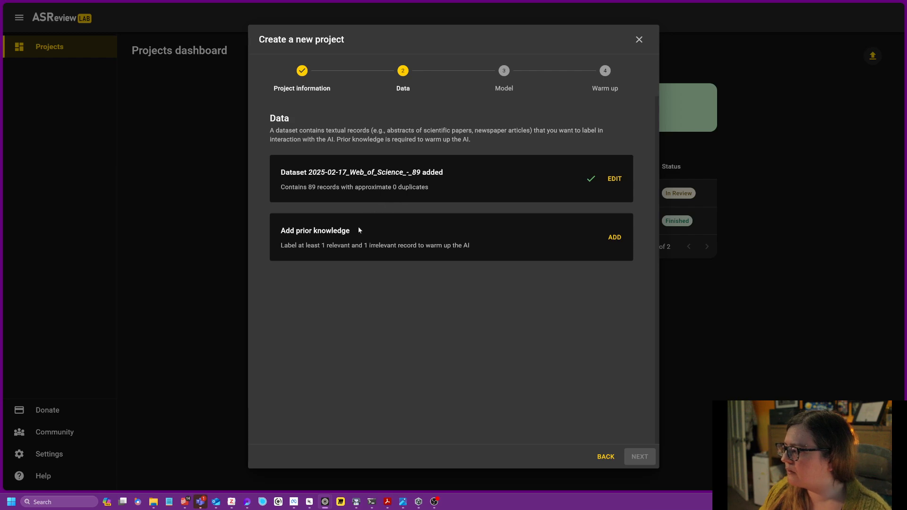
Choose random records as the way to add prior knowledge and look through the suggested records.
{"action": "left_click", "coordinate": [613, 238]}
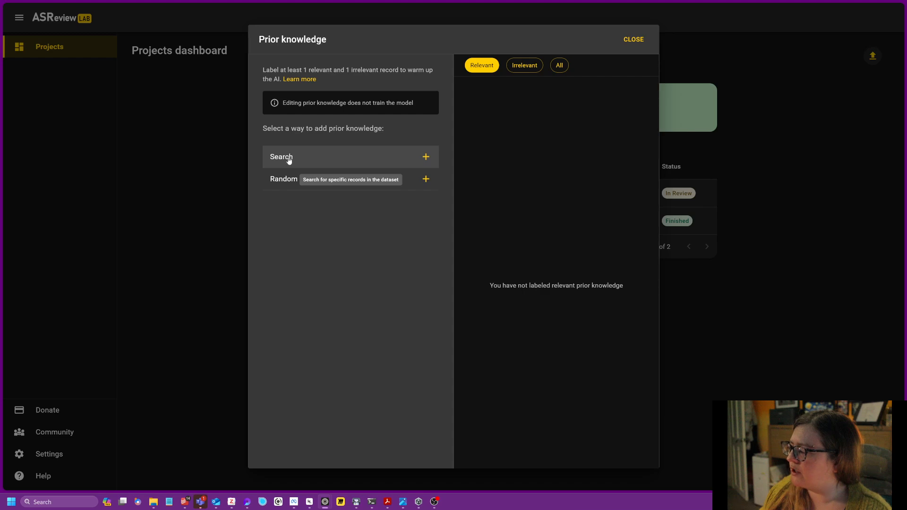
{"action": "left_click", "coordinate": [299, 181]}
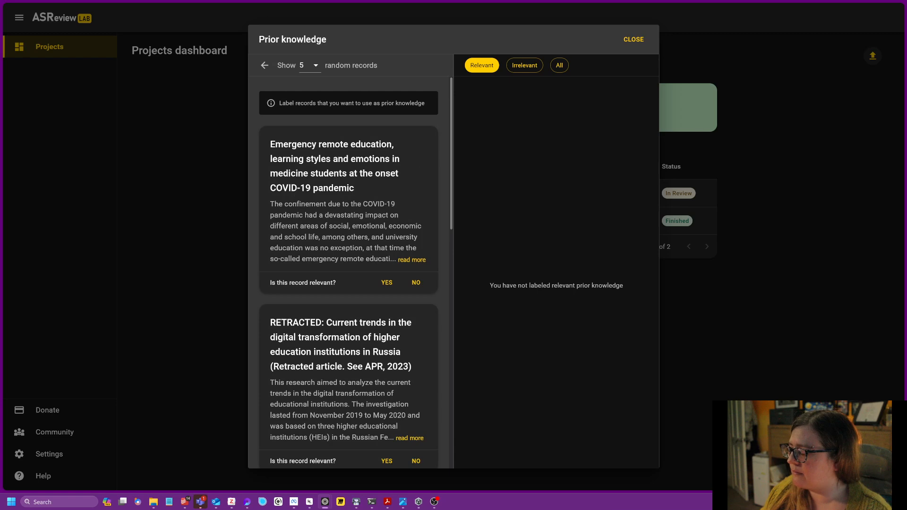
{"action": "scroll", "coordinate": [449, 184], "scroll_direction": "down", "scroll_amount": 1}
{"action": "scroll", "coordinate": [453, 183], "scroll_direction": "up", "scroll_amount": 1}
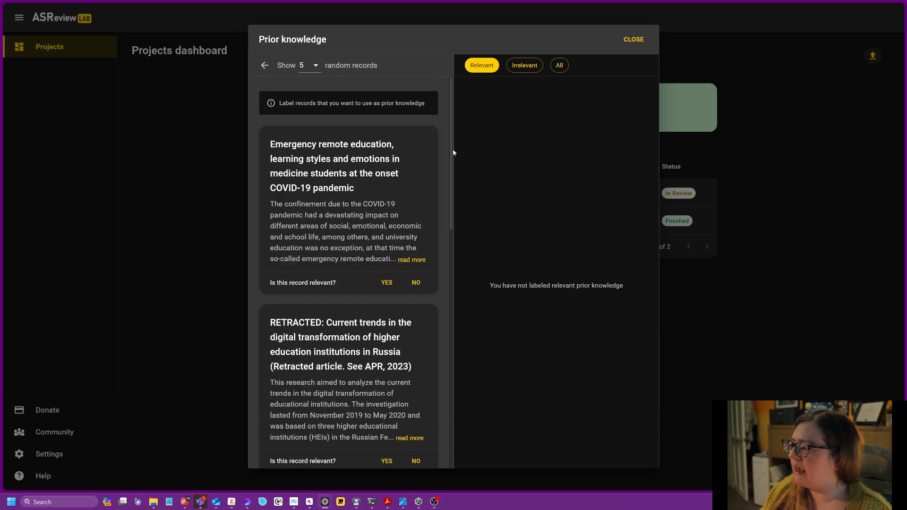
{"action": "scroll", "coordinate": [453, 198], "scroll_direction": "down", "scroll_amount": 4}
{"action": "scroll", "coordinate": [439, 252], "scroll_direction": "up", "scroll_amount": 4}
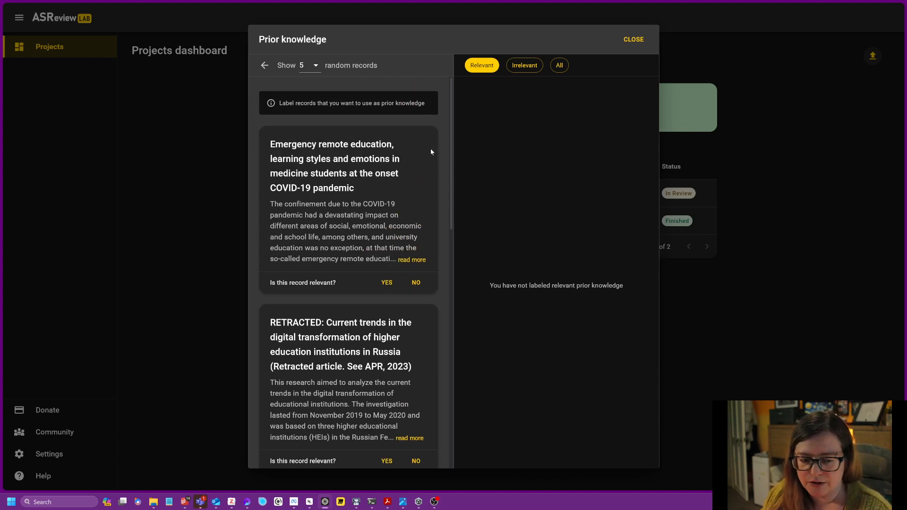
{"action": "scroll", "coordinate": [446, 203], "scroll_direction": "down", "scroll_amount": 2}
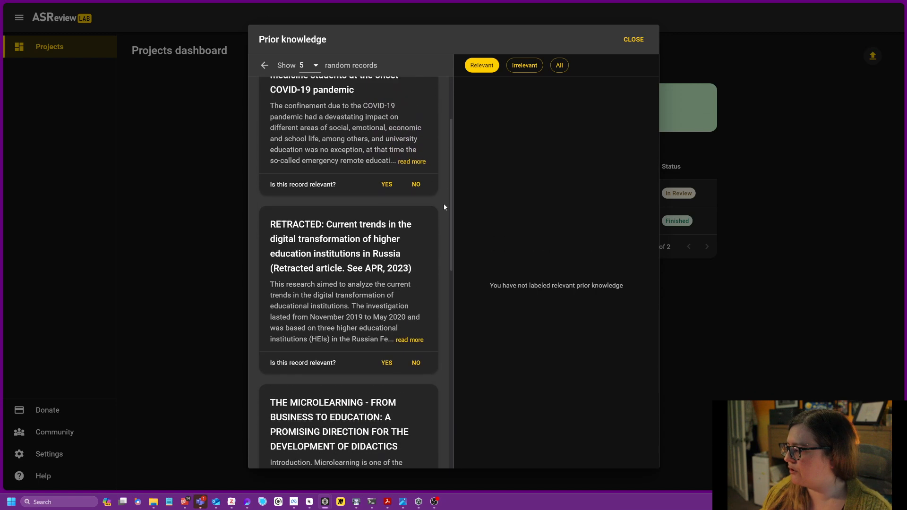
{"action": "scroll", "coordinate": [444, 207], "scroll_direction": "up", "scroll_amount": 2}
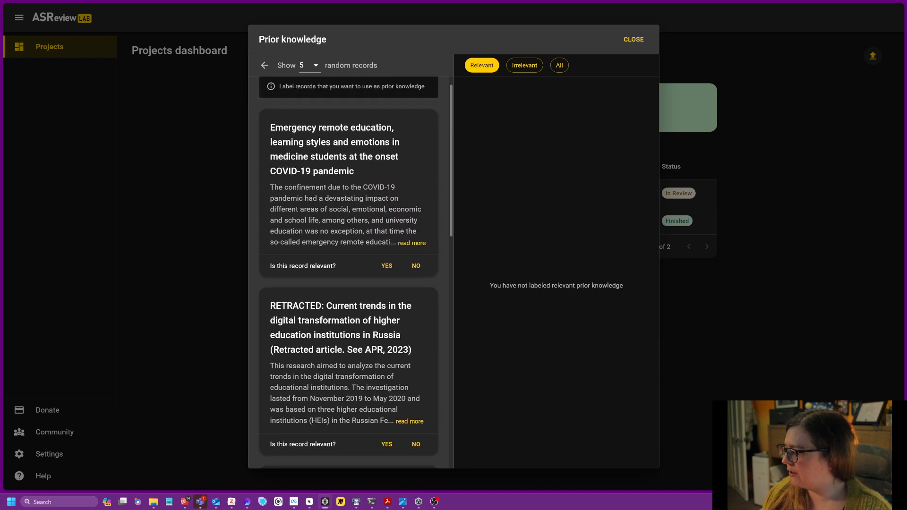
Label the emergency remote education, microlearning and retracted Russian digital transformation records relevant, and the Byderhand and Wikipedia records irrelevant.
{"action": "left_click", "coordinate": [387, 267]}
{"action": "scroll", "coordinate": [446, 241], "scroll_direction": "down", "scroll_amount": 2}
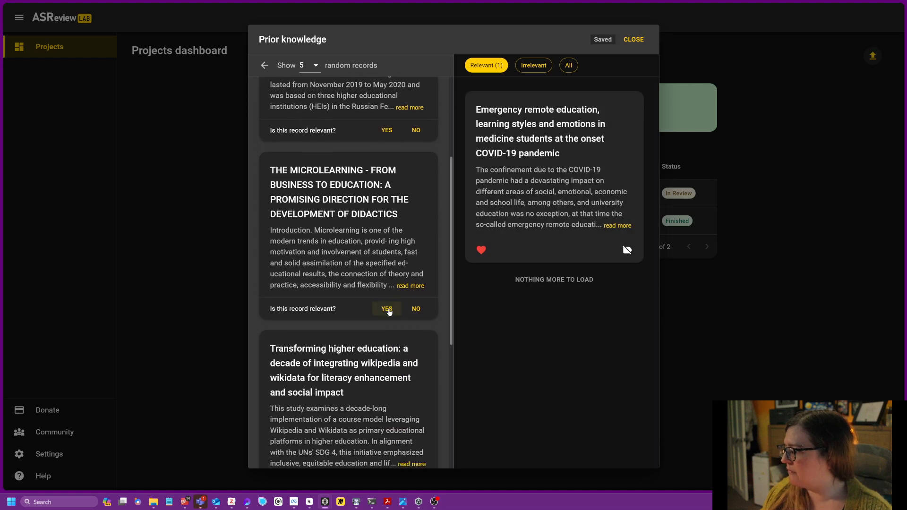
{"action": "left_click", "coordinate": [387, 310]}
{"action": "scroll", "coordinate": [446, 307], "scroll_direction": "down", "scroll_amount": 2}
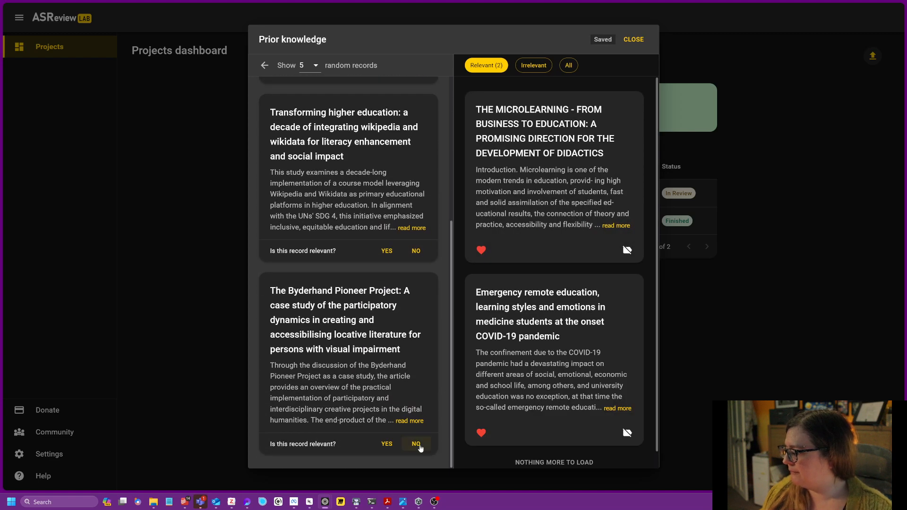
{"action": "left_click", "coordinate": [415, 444]}
{"action": "left_click", "coordinate": [387, 264]}
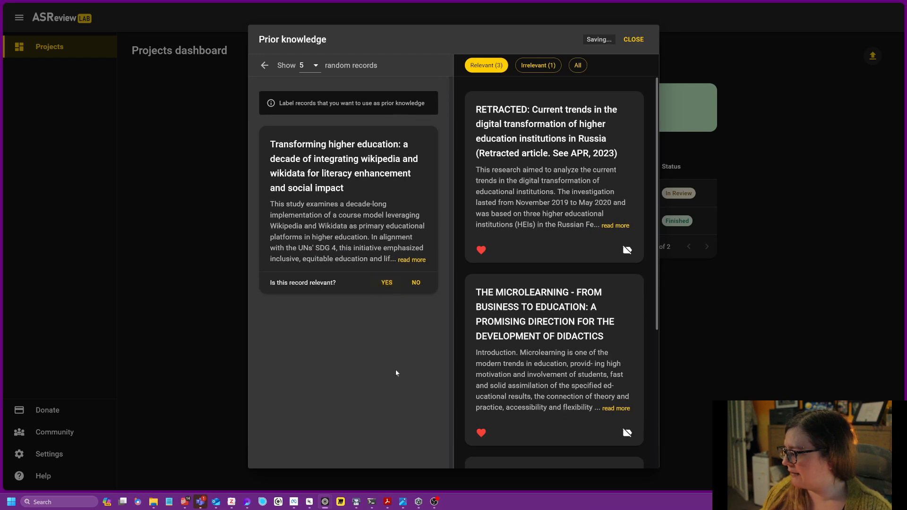
{"action": "left_click", "coordinate": [414, 282]}
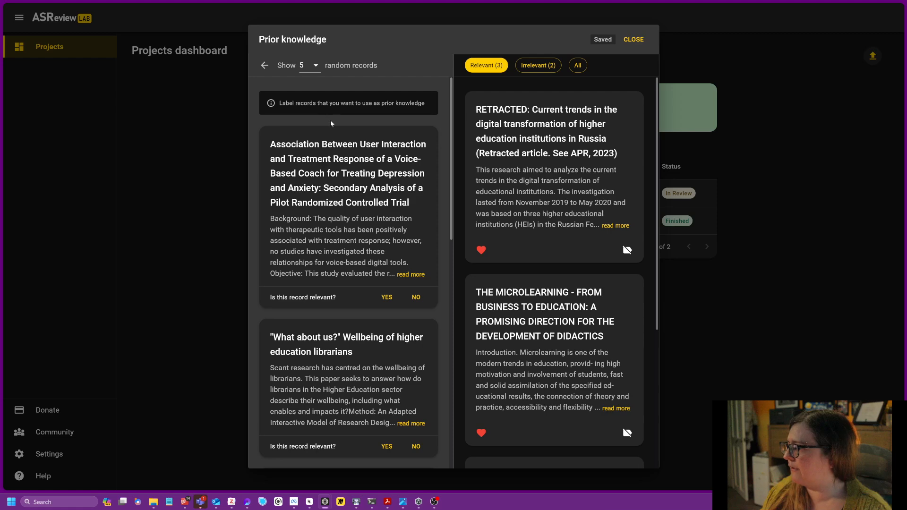
Label the voice-based coach and librarian wellbeing records relevant, and the emergency online learning comparison, student co-design and mental health design records irrelevant.
{"action": "left_click", "coordinate": [386, 297]}
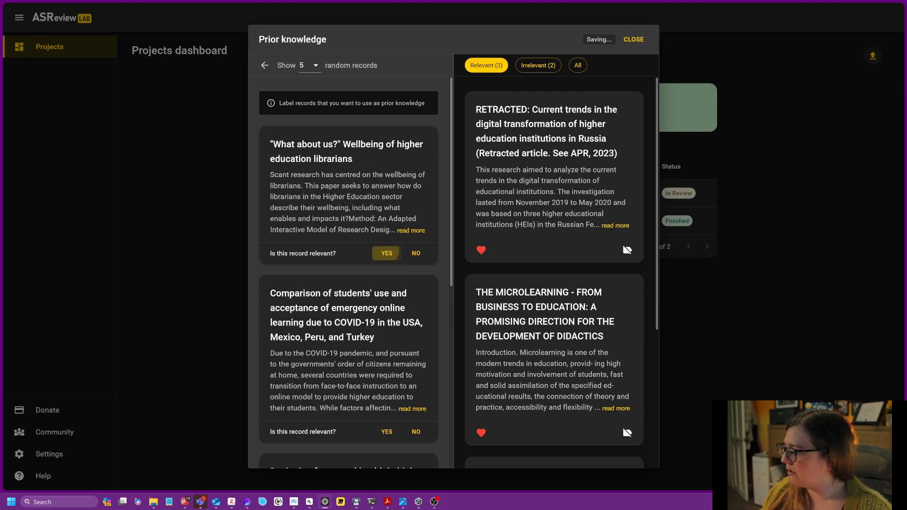
{"action": "left_click", "coordinate": [415, 431]}
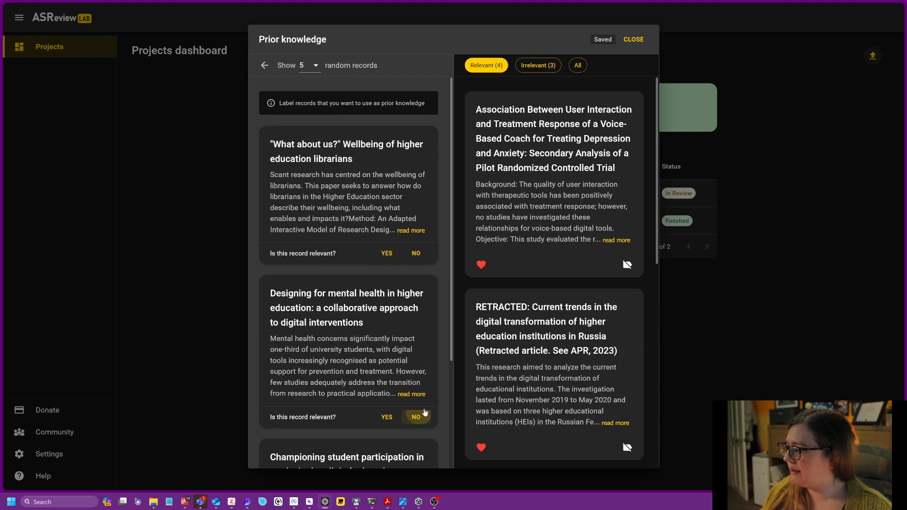
{"action": "left_click", "coordinate": [386, 254]}
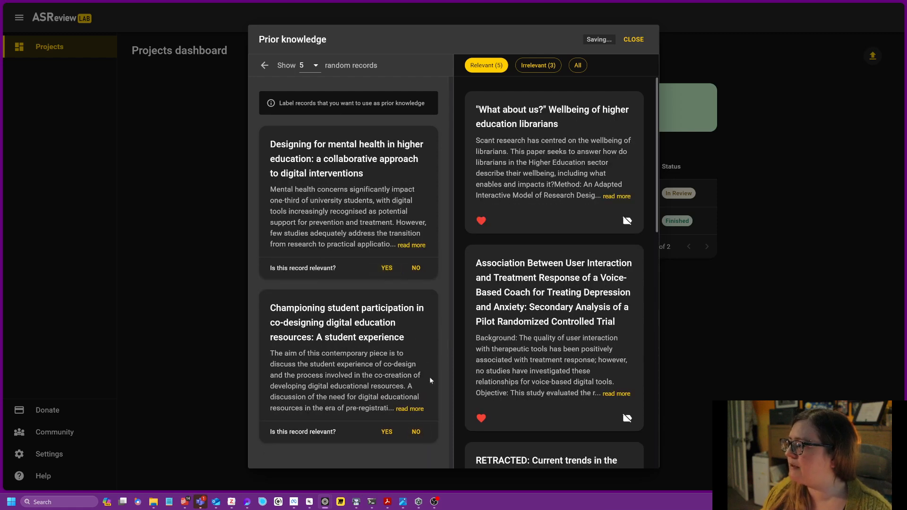
{"action": "left_click", "coordinate": [411, 431]}
{"action": "left_click", "coordinate": [415, 268]}
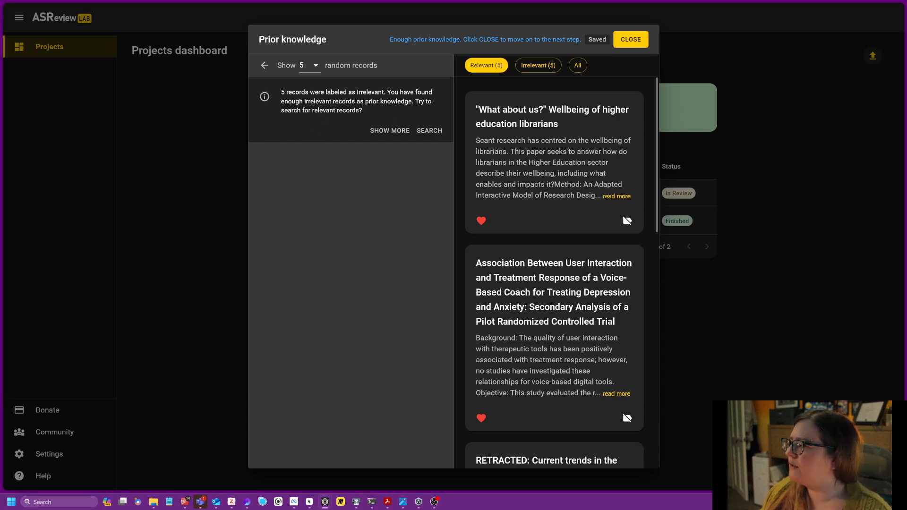
Read the prior knowledge guidance, finish labelling prior knowledge and continue to the project's model stage.
{"action": "left_click_drag", "start_coordinate": [281, 92], "coordinate": [364, 110]}
{"action": "left_click", "coordinate": [324, 135]}
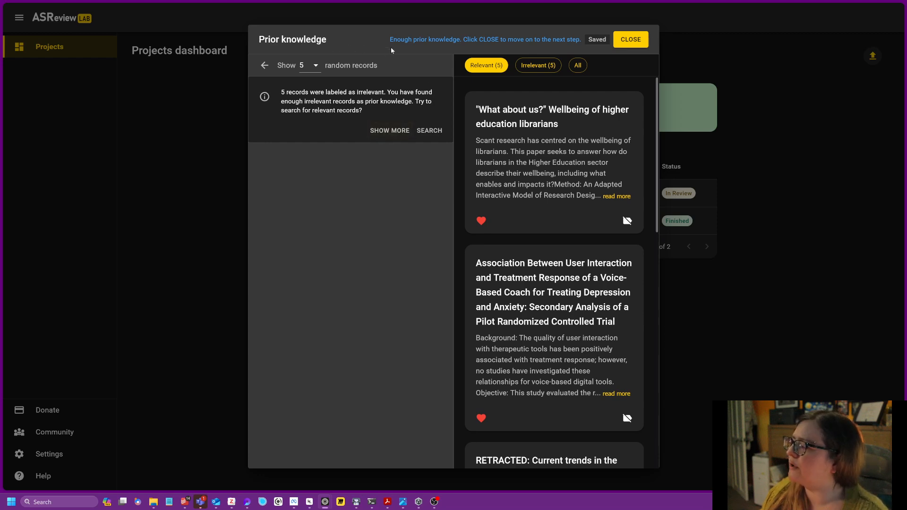
{"action": "left_click_drag", "start_coordinate": [390, 39], "coordinate": [580, 40]}
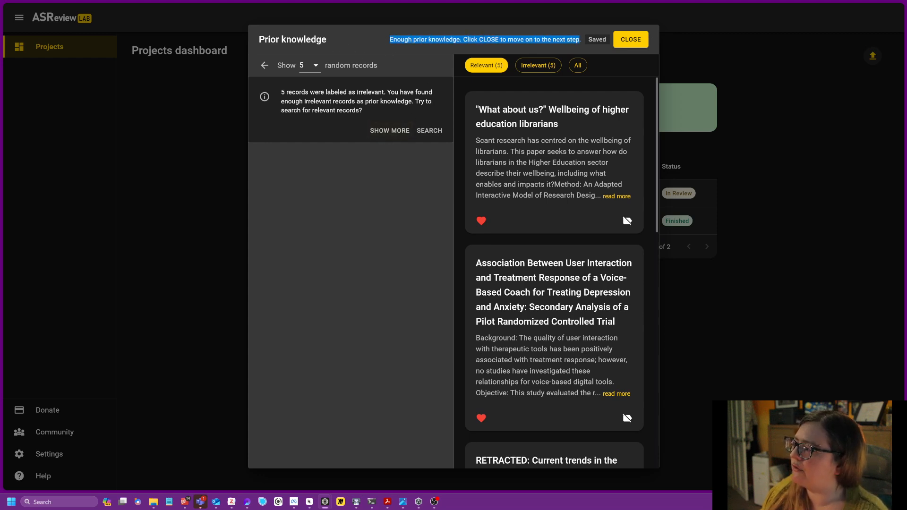
{"action": "left_click", "coordinate": [637, 42]}
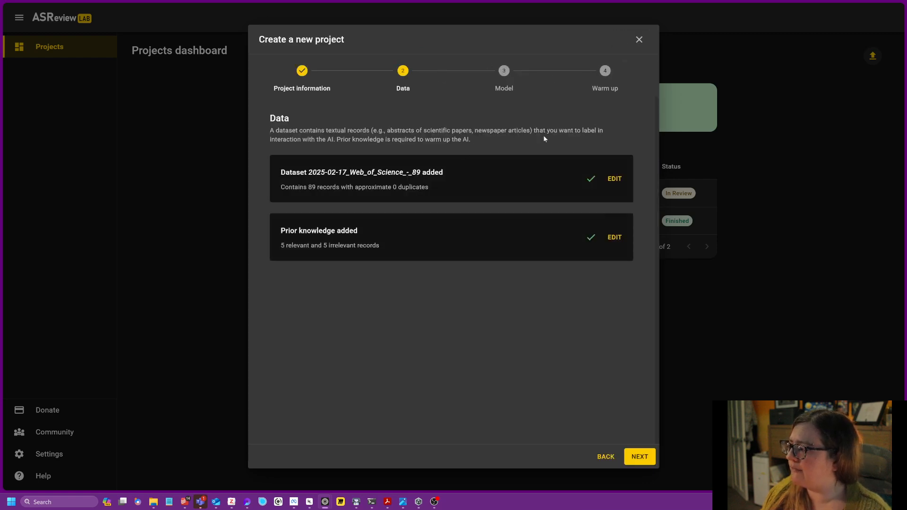
{"action": "left_click", "coordinate": [640, 457]}
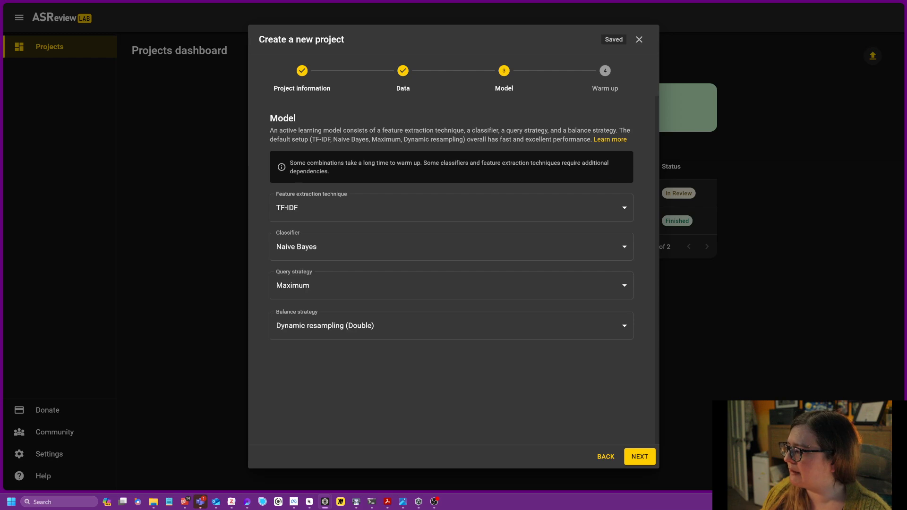
Keep the default model of TF-IDF, Naive Bayes, Maximum and Dynamic resampling (Double), warm up the AI and start reviewing.
{"action": "left_click_drag", "start_coordinate": [269, 141], "coordinate": [590, 139]}
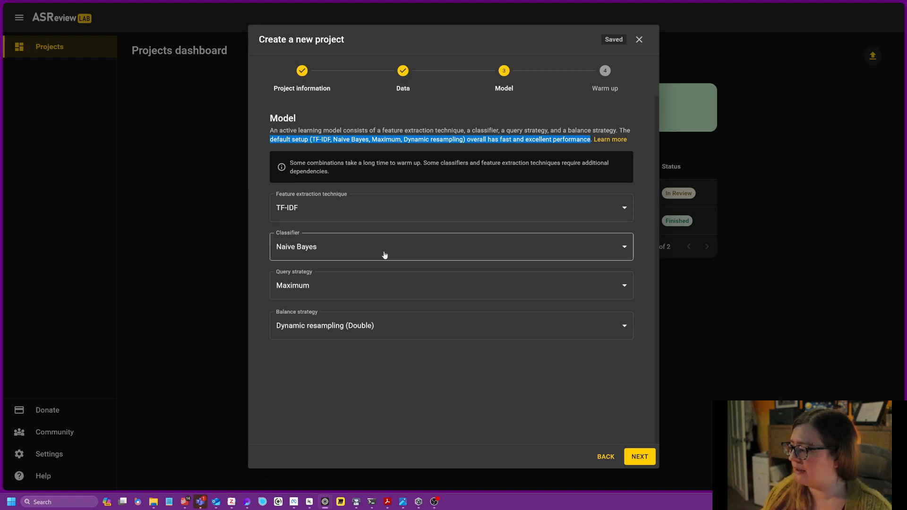
{"action": "left_click", "coordinate": [641, 456]}
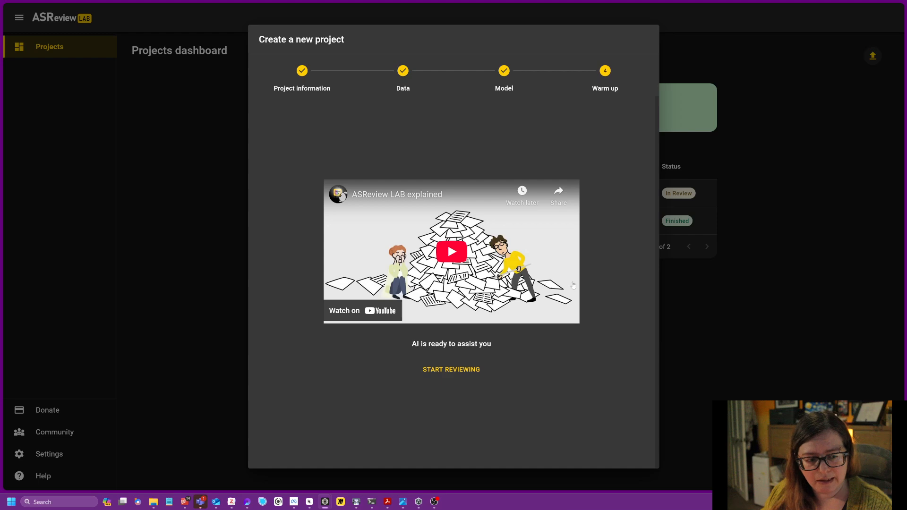
{"action": "left_click", "coordinate": [452, 372]}
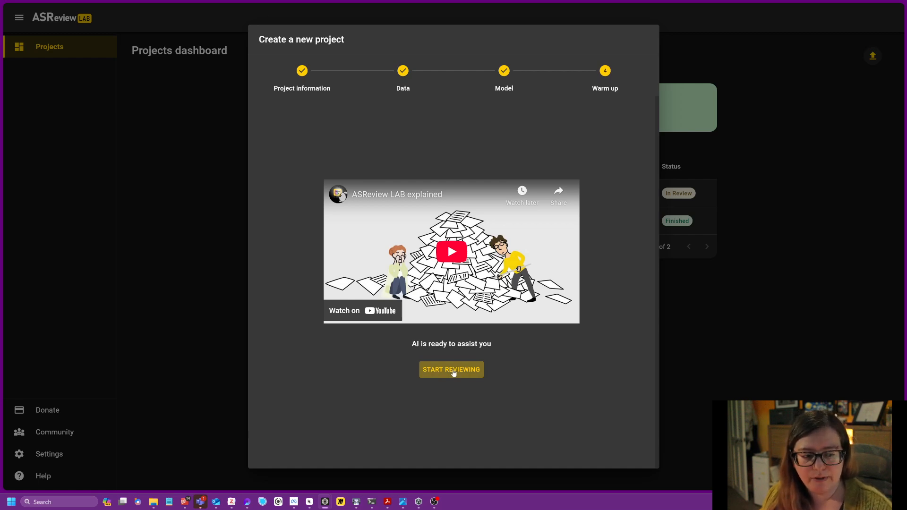
{"action": "left_click", "coordinate": [452, 371]}
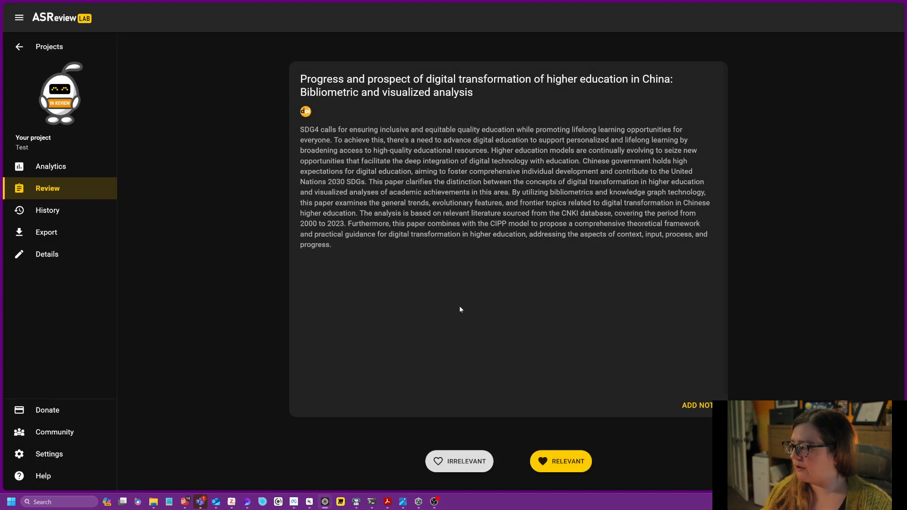
Return to the projects dashboard, open the Digital Learning Accessibility Literature Review project and examine its analytics counts, progress and recall charts.
{"action": "left_click", "coordinate": [19, 46]}
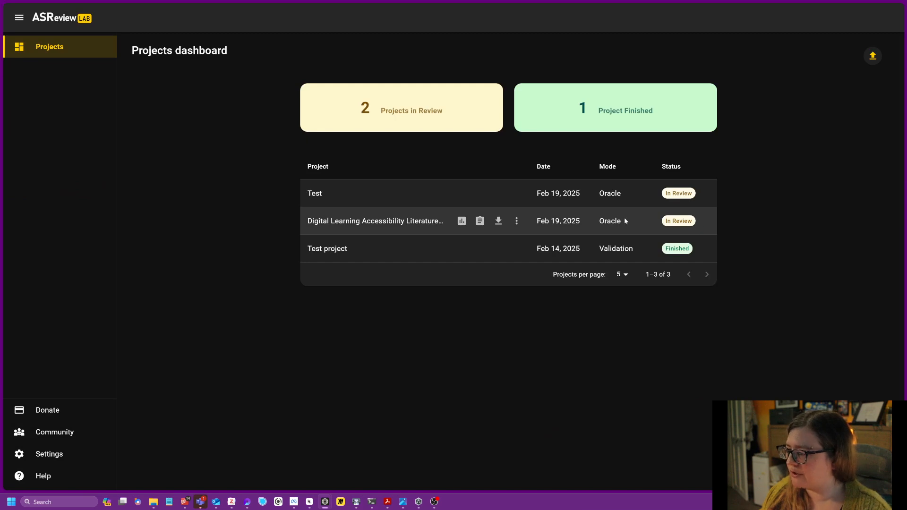
{"action": "left_click", "coordinate": [389, 222]}
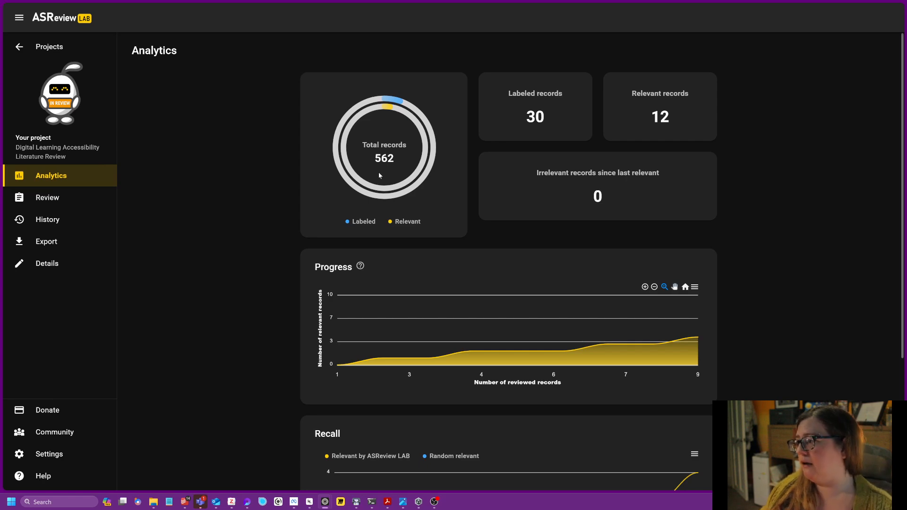
{"action": "left_click_drag", "start_coordinate": [526, 121], "coordinate": [547, 117]}
{"action": "left_click_drag", "start_coordinate": [646, 119], "coordinate": [670, 119]}
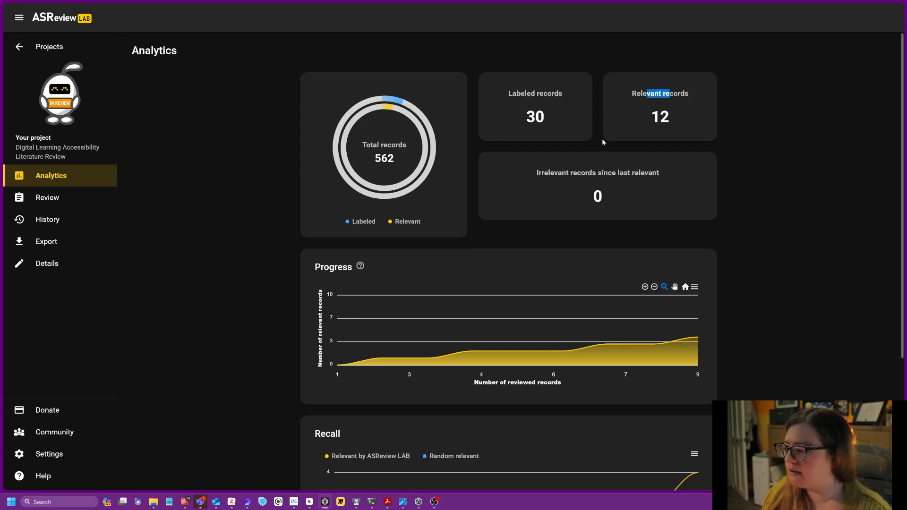
{"action": "left_click", "coordinate": [285, 267]}
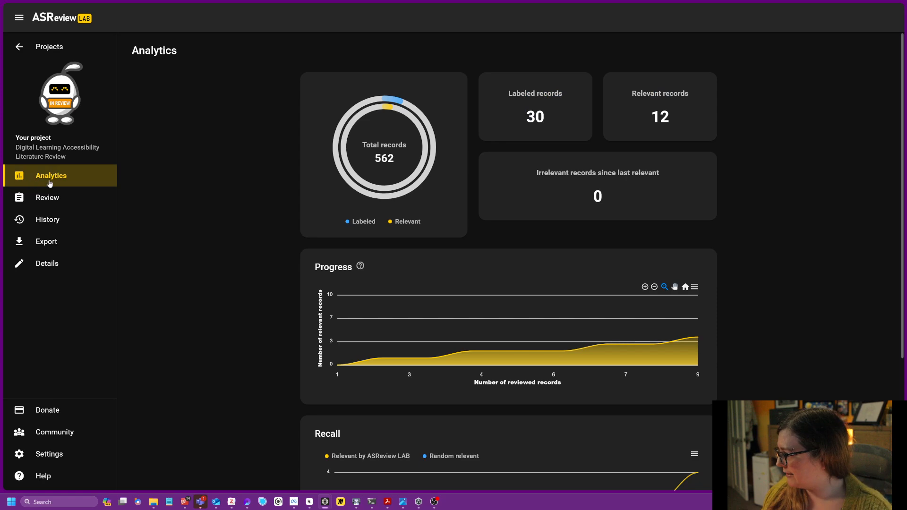
{"action": "left_click_drag", "start_coordinate": [536, 173], "coordinate": [663, 177]}
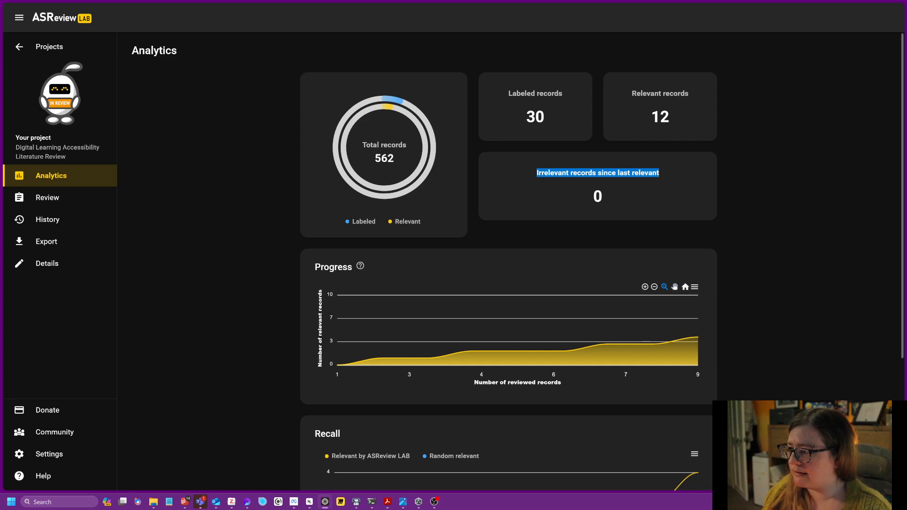
{"action": "left_click_drag", "start_coordinate": [609, 201], "coordinate": [593, 172]}
{"action": "left_click", "coordinate": [590, 207]}
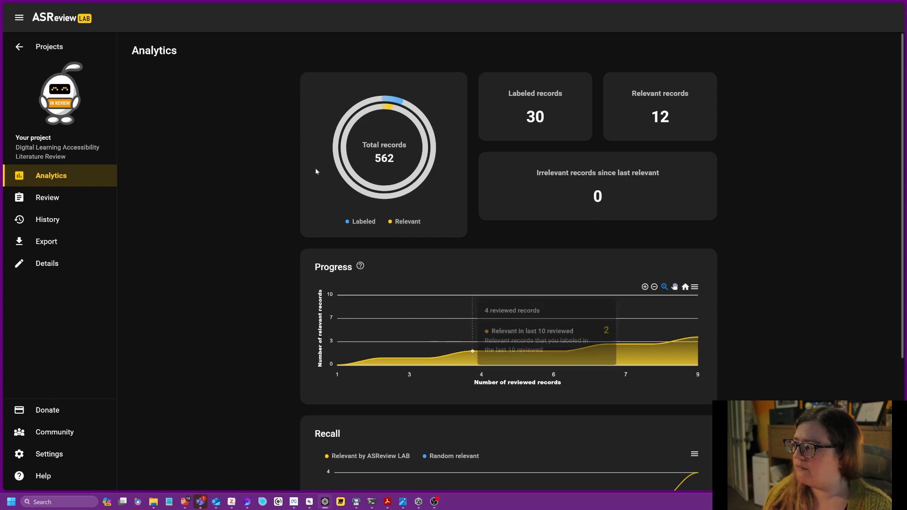
{"action": "scroll", "coordinate": [648, 293], "scroll_direction": "down", "scroll_amount": 4}
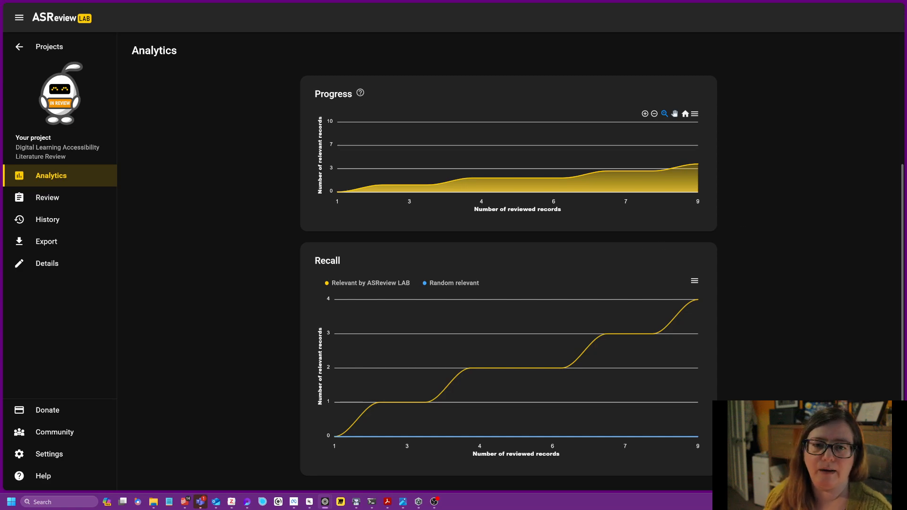
Switch to the literature review methodology note in Heptabase, read its criteria and ASReview cutoff rule, and return to ASReview LAB.
{"action": "left_click_drag", "start_coordinate": [906, 58], "coordinate": [259, 52]}
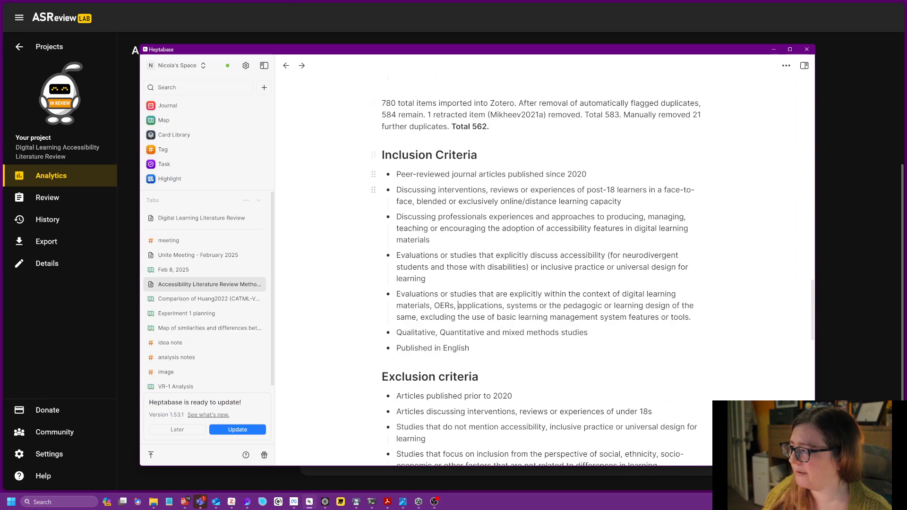
{"action": "scroll", "coordinate": [520, 198], "scroll_direction": "down", "scroll_amount": 6}
{"action": "scroll", "coordinate": [494, 285], "scroll_direction": "down", "scroll_amount": 8}
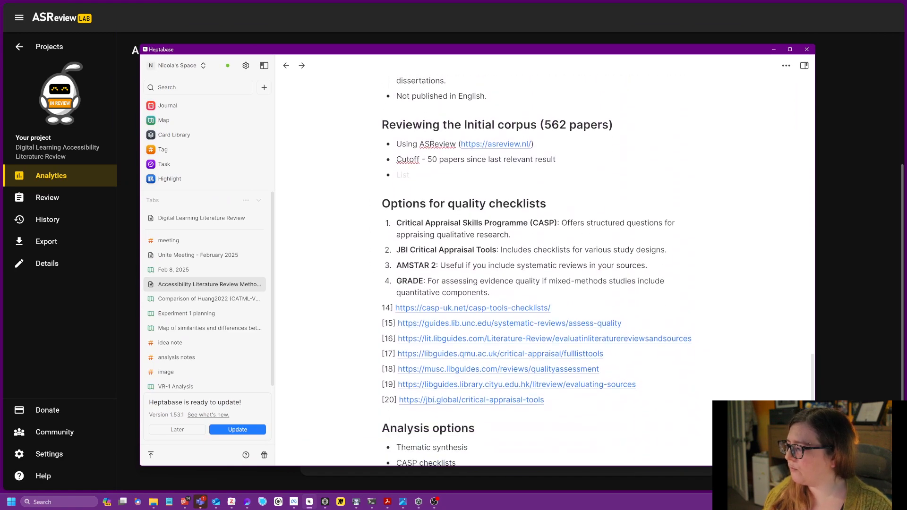
{"action": "scroll", "coordinate": [494, 285], "scroll_direction": "up", "scroll_amount": 8}
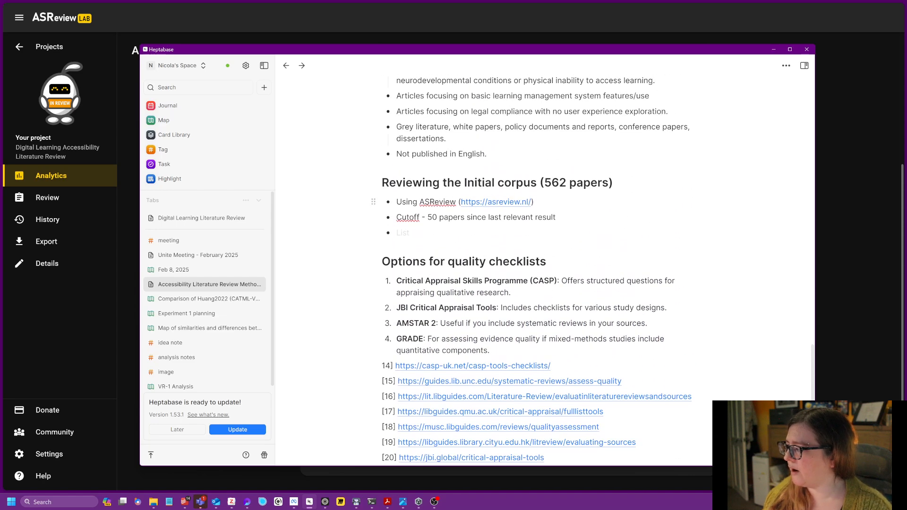
{"action": "left_click_drag", "start_coordinate": [396, 201], "coordinate": [556, 217]}
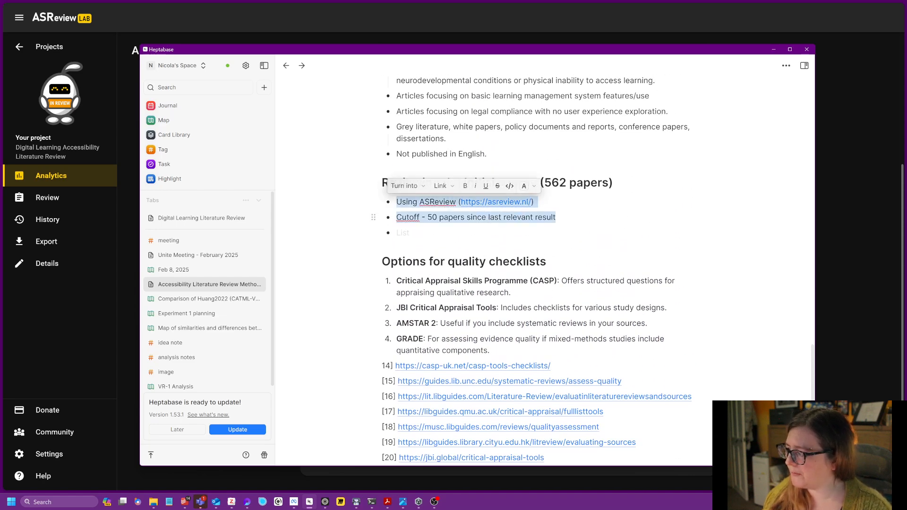
{"action": "left_click", "coordinate": [398, 233]}
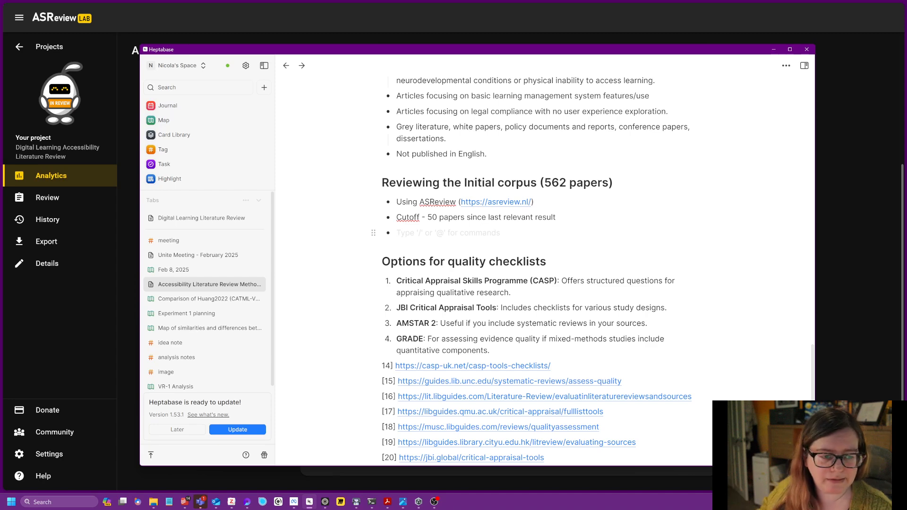
{"action": "left_click", "coordinate": [853, 249]}
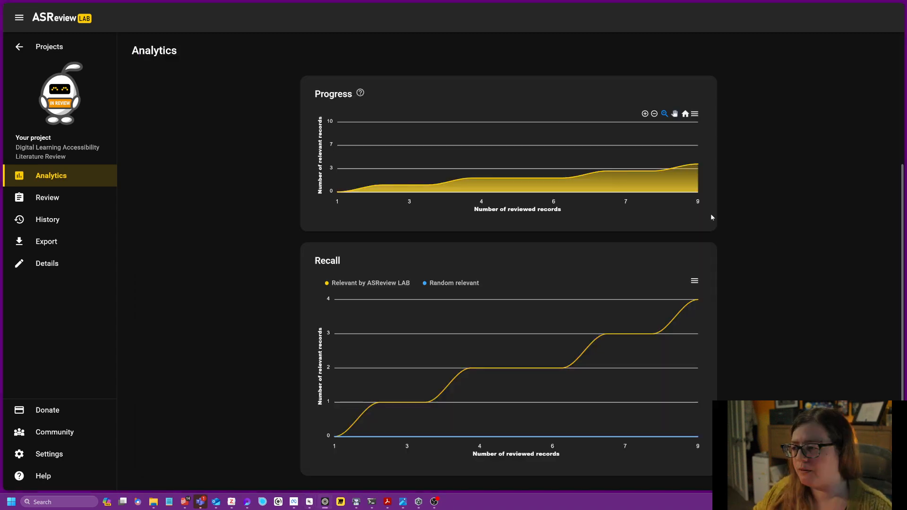
Check the count of irrelevant records since the last relevant one in the project's analytics.
{"action": "scroll", "coordinate": [580, 202], "scroll_direction": "up", "scroll_amount": 4}
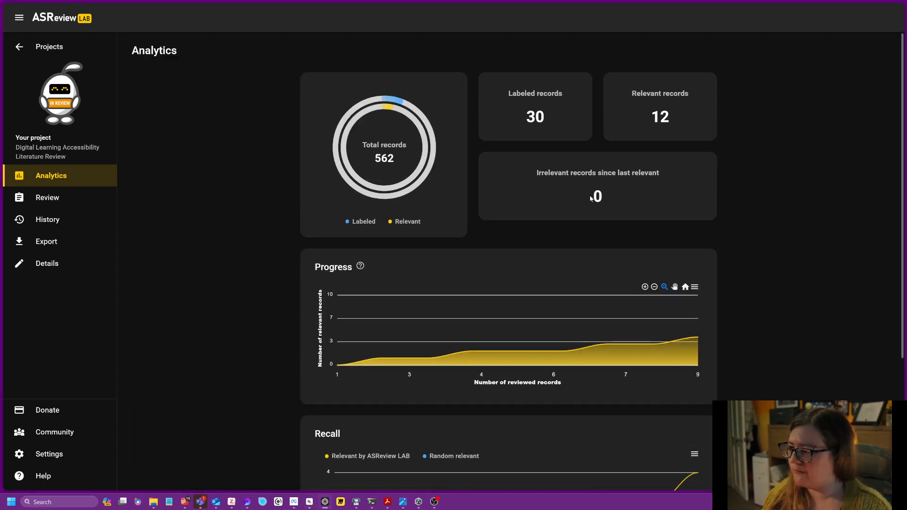
{"action": "mouse_move", "coordinate": [588, 198]}
{"action": "left_mouse_down"}
{"action": "mouse_move", "coordinate": [605, 198]}
{"action": "mouse_move", "coordinate": [595, 198]}
{"action": "left_mouse_up"}
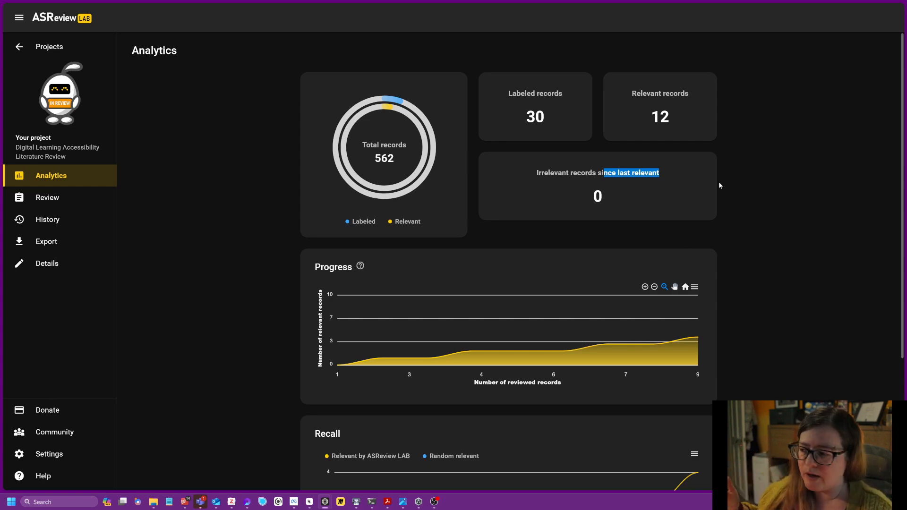
{"action": "left_click_drag", "start_coordinate": [605, 194], "coordinate": [595, 196]}
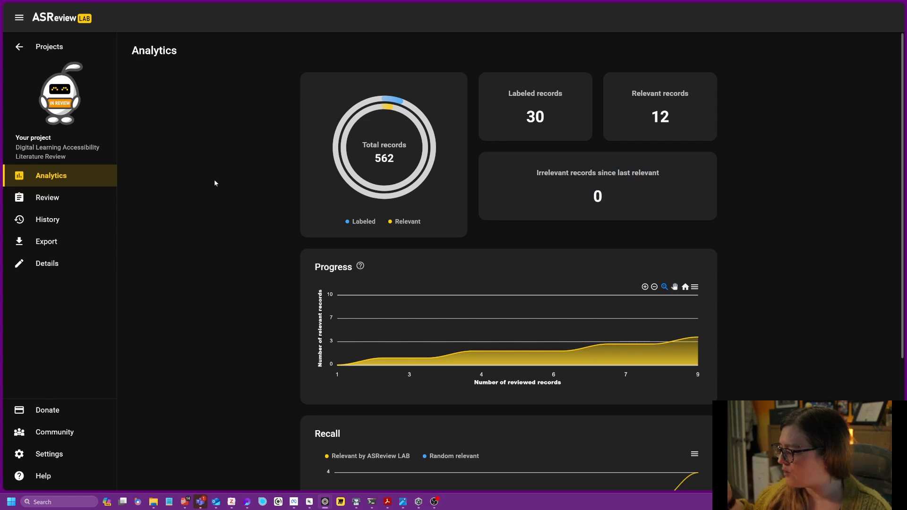
View the record awaiting review, and look through the relevant records and their notes in the project's labelling history.
{"action": "left_click", "coordinate": [65, 202]}
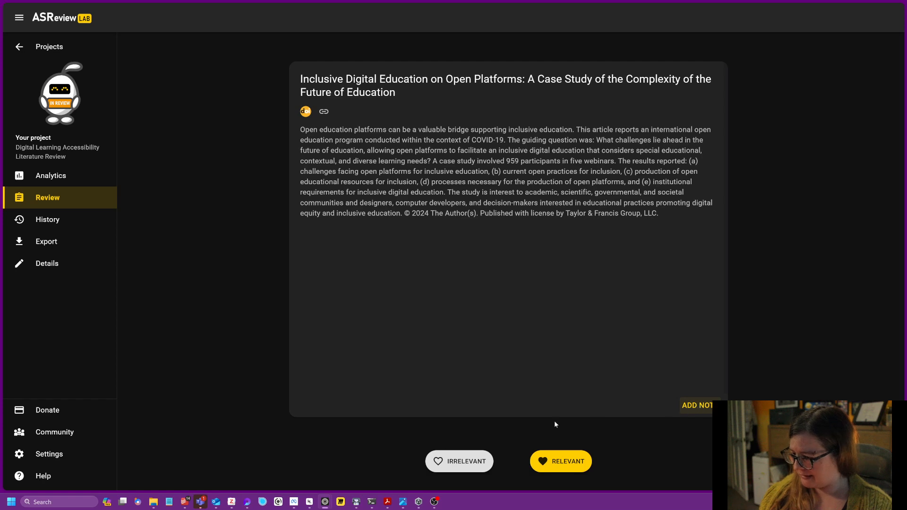
{"action": "left_click", "coordinate": [73, 220]}
{"action": "scroll", "coordinate": [594, 226], "scroll_direction": "down", "scroll_amount": 15}
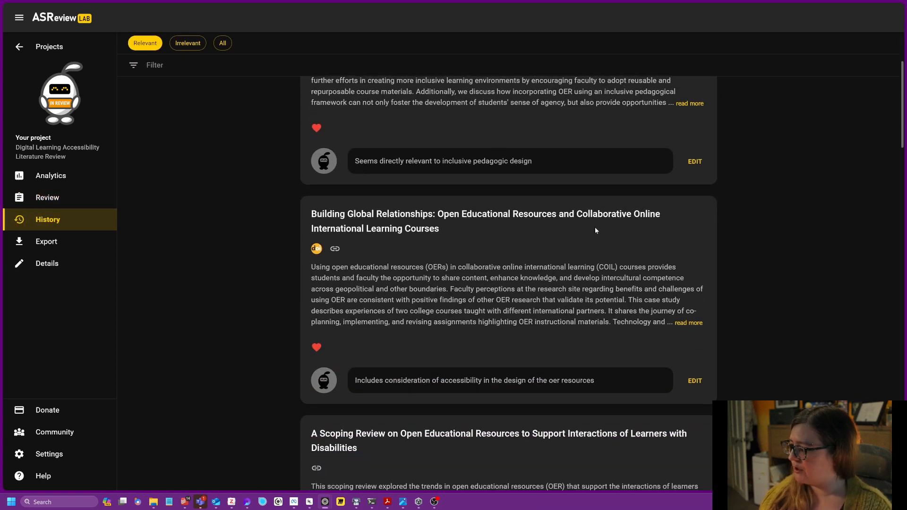
{"action": "scroll", "coordinate": [595, 227], "scroll_direction": "down", "scroll_amount": 4}
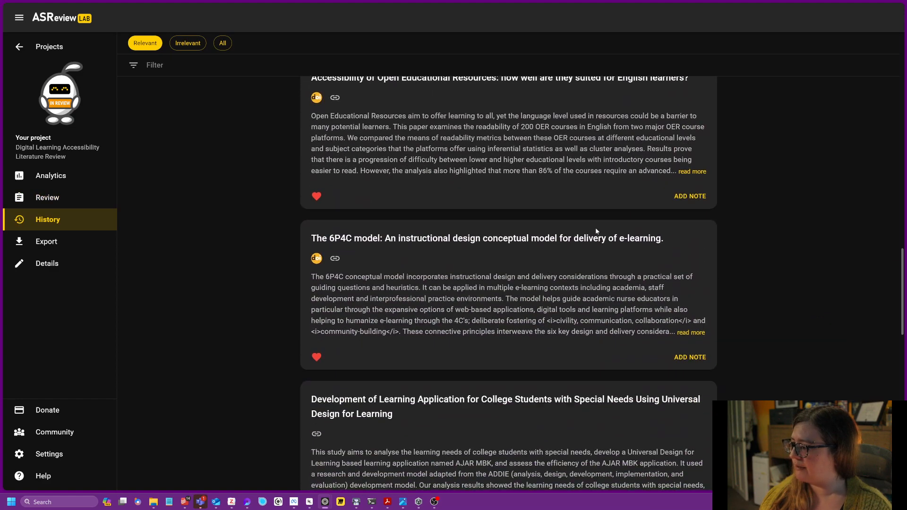
Return to the start of the relevant records history, and view which project files can be exported without choosing one.
{"action": "scroll", "coordinate": [595, 228], "scroll_direction": "up", "scroll_amount": 12}
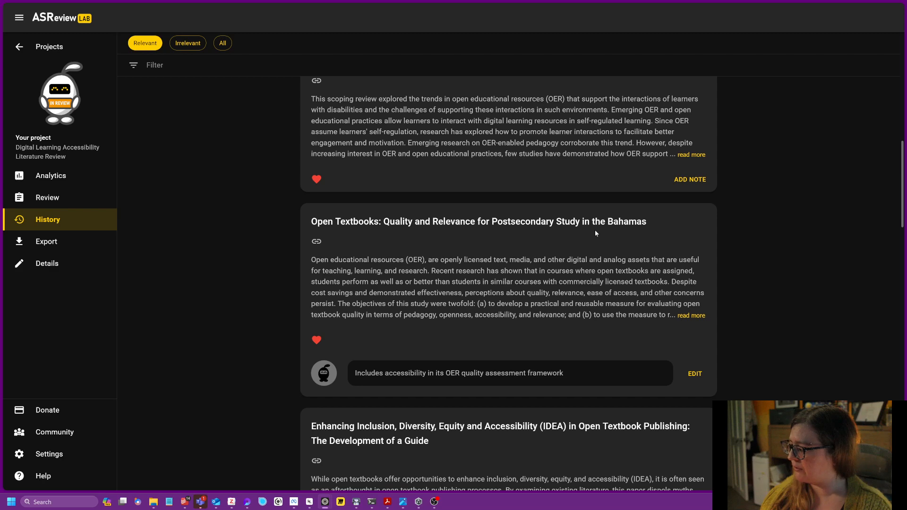
{"action": "scroll", "coordinate": [594, 229], "scroll_direction": "up", "scroll_amount": 10}
{"action": "scroll", "coordinate": [594, 231], "scroll_direction": "up", "scroll_amount": 1}
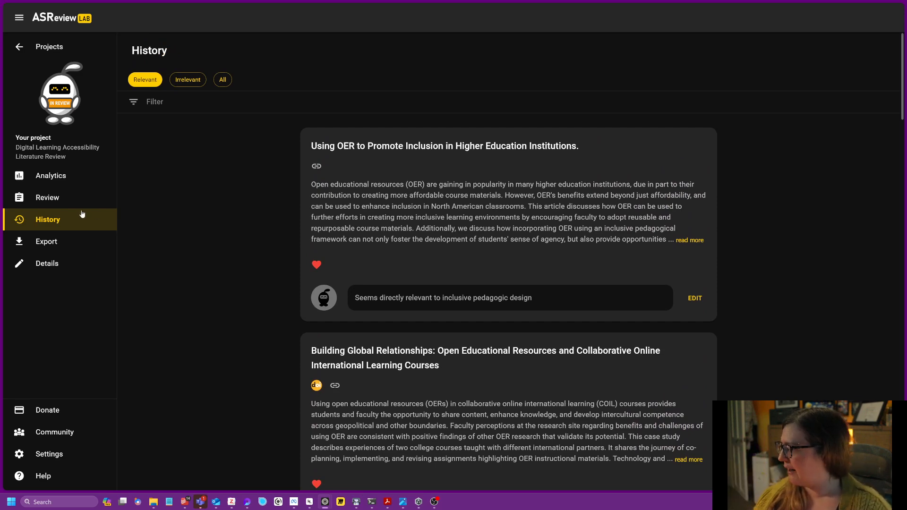
{"action": "left_click", "coordinate": [65, 246]}
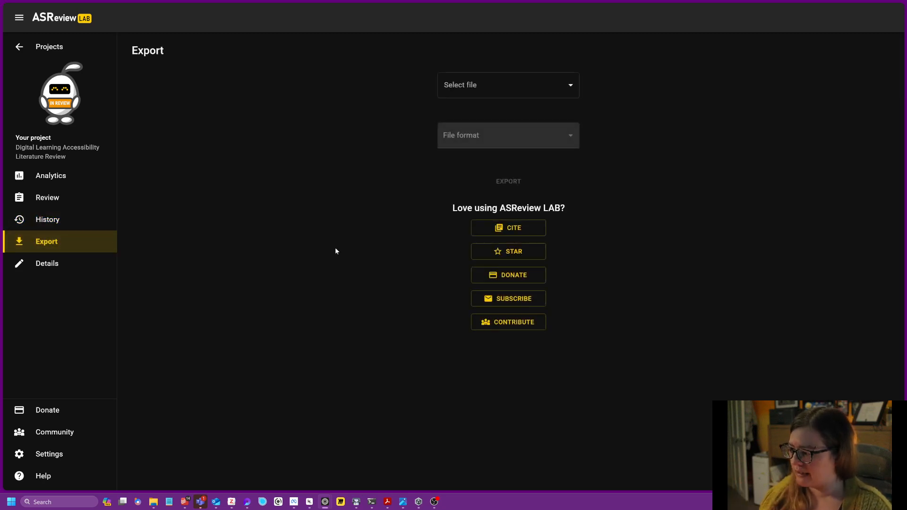
{"action": "left_click", "coordinate": [542, 86]}
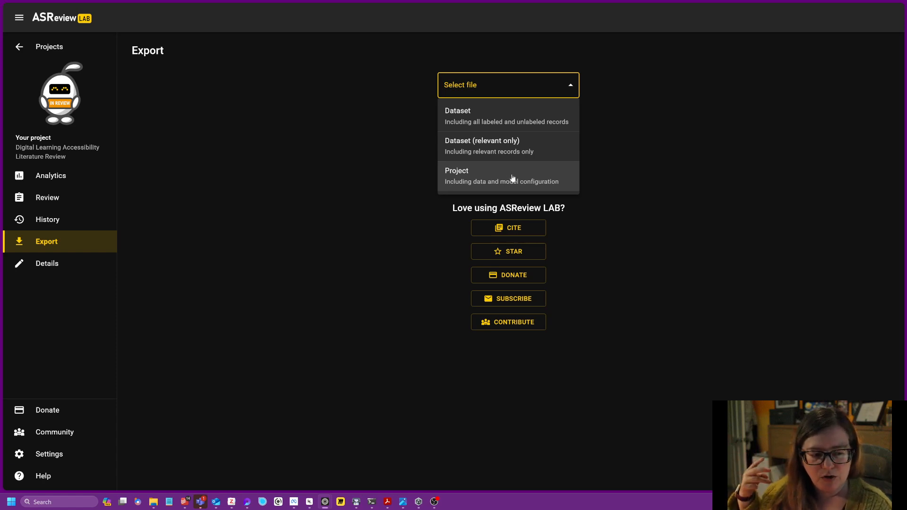
{"action": "left_click", "coordinate": [667, 237]}
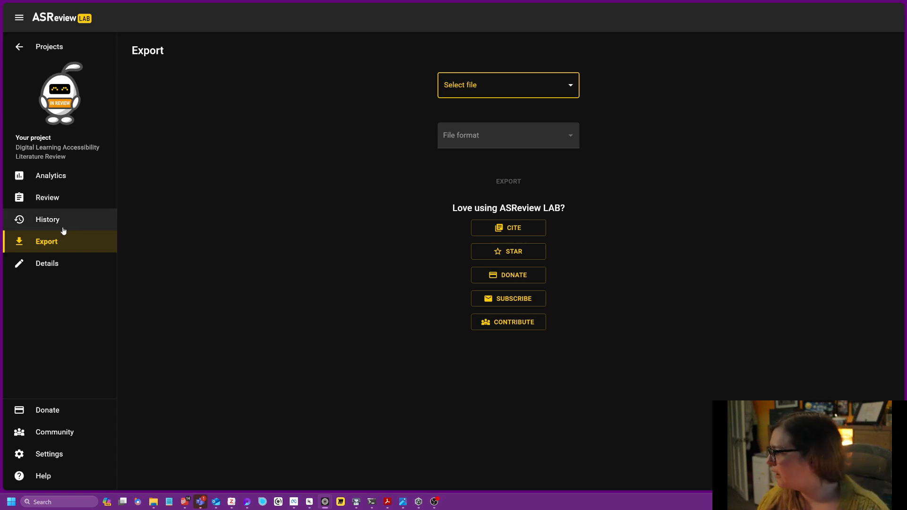
Examine the project's details, including its description with the literature review questions, the dataset, prior knowledge and model settings.
{"action": "left_click", "coordinate": [64, 263]}
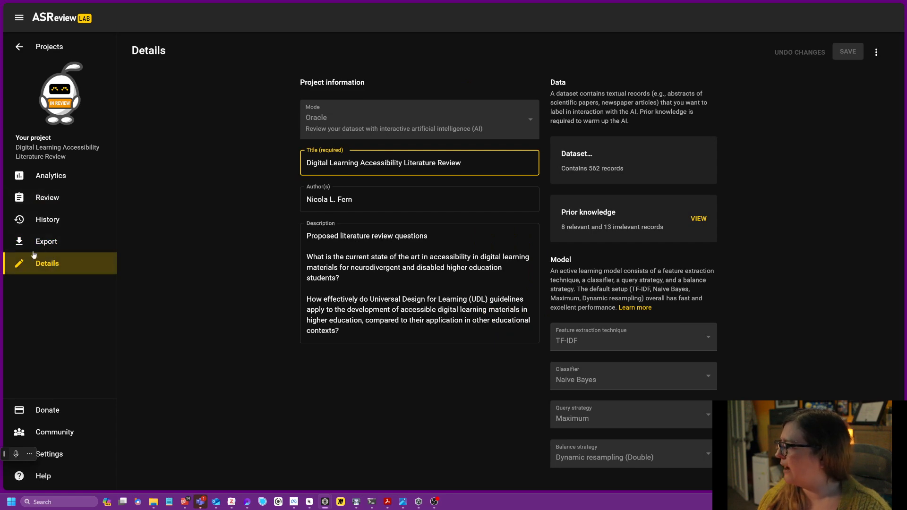
{"action": "left_click", "coordinate": [331, 136]}
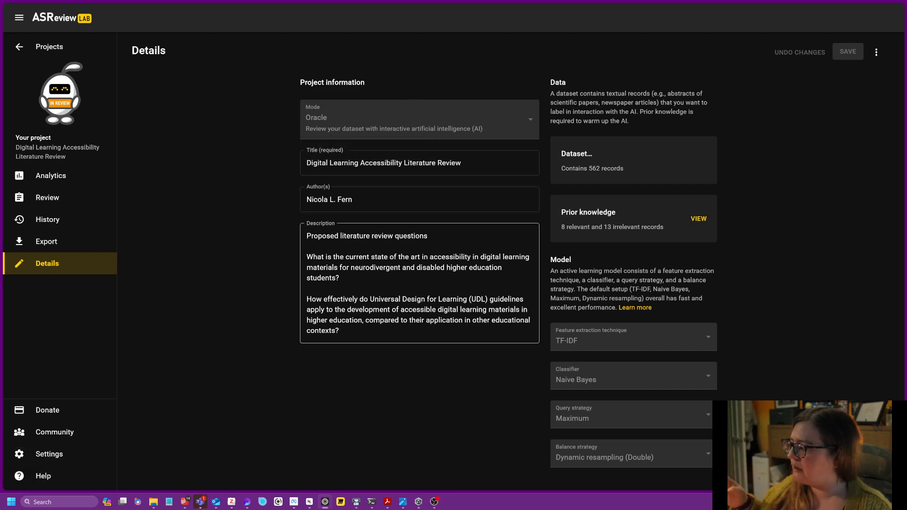
{"action": "left_click_drag", "start_coordinate": [331, 236], "coordinate": [368, 320]}
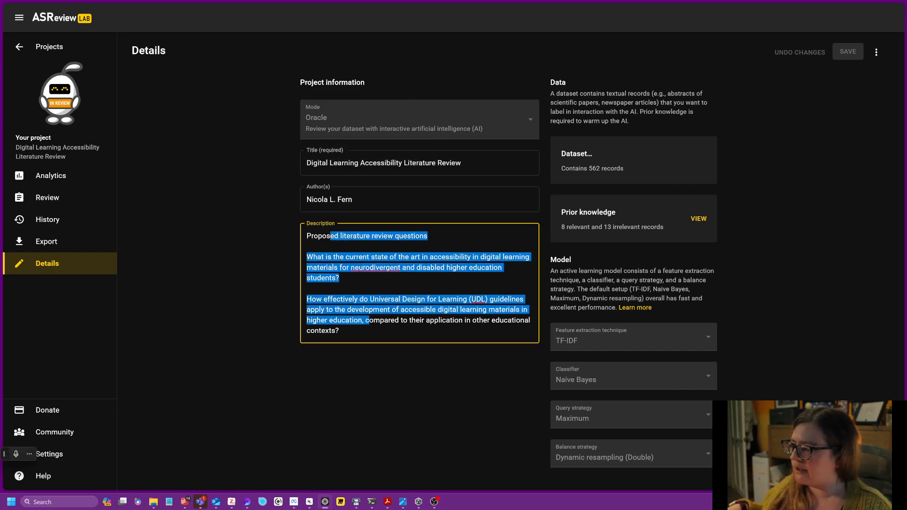
{"action": "left_click", "coordinate": [793, 189]}
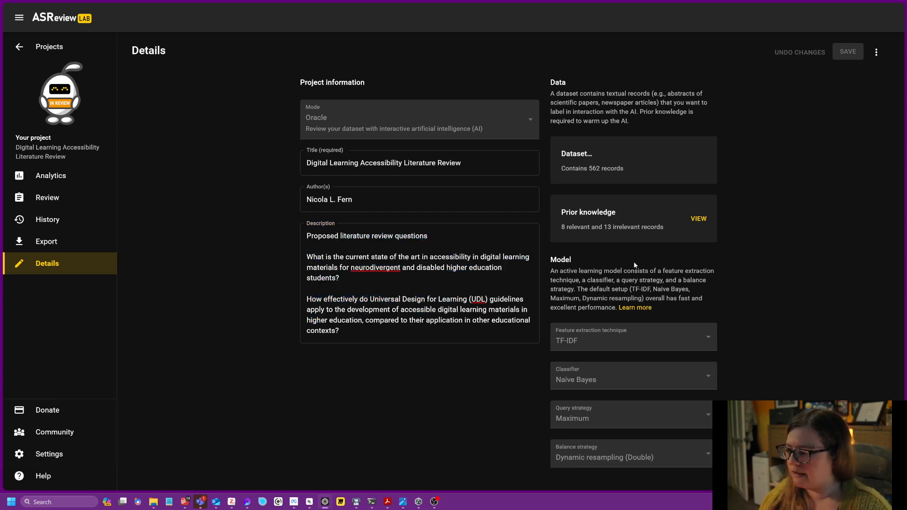
Review the "Inclusive Digital Education on Open Platforms" record, add the note "Looks at OER accessibility and inclusion." and label it relevant.
{"action": "left_click", "coordinate": [60, 199]}
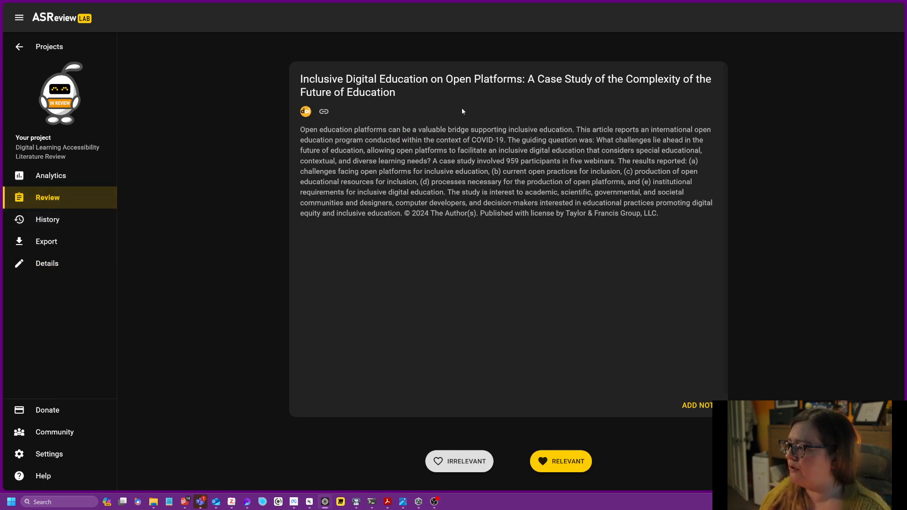
{"action": "left_click_drag", "start_coordinate": [430, 140], "coordinate": [663, 217]}
{"action": "left_click", "coordinate": [625, 243]}
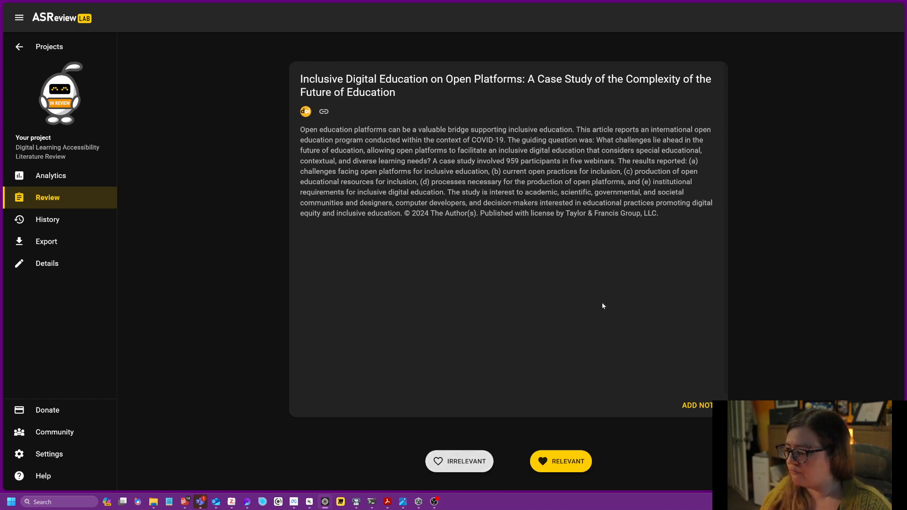
{"action": "left_click", "coordinate": [692, 407]}
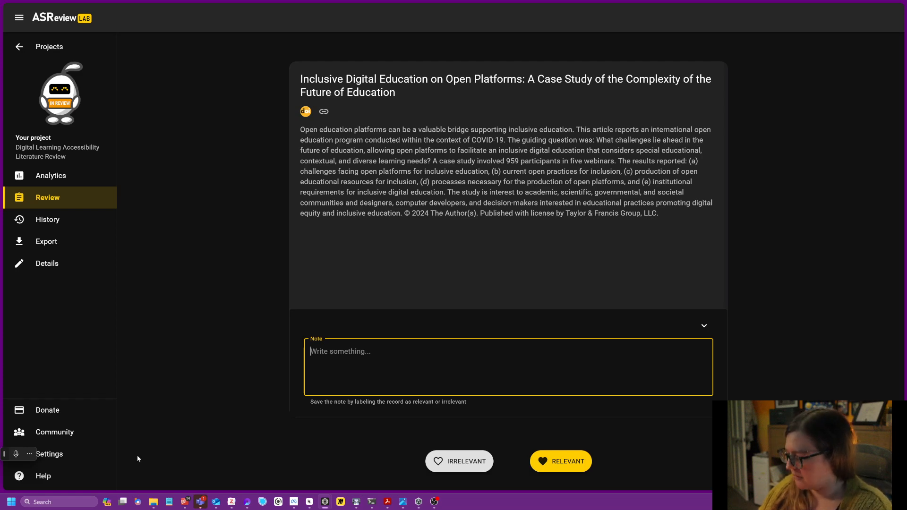
{"action": "type", "text": "Looks at"}
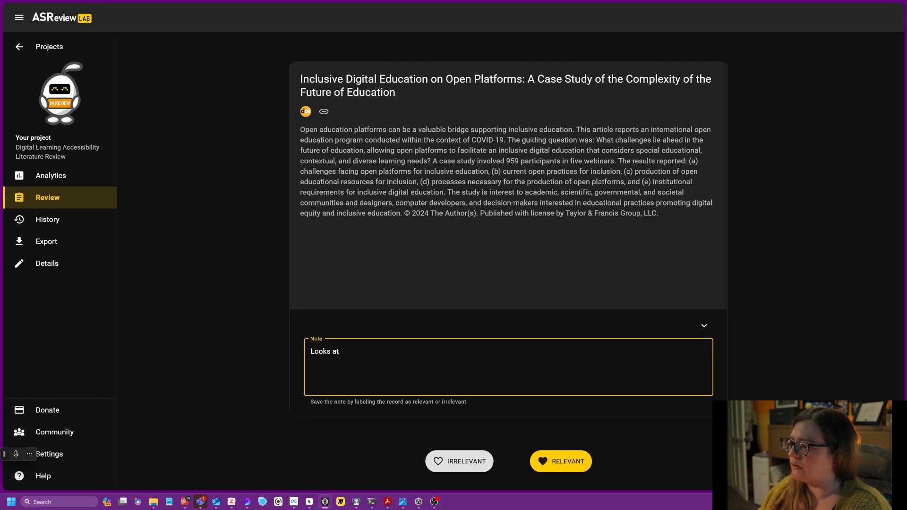
{"action": "type", "text": " OER ac"}
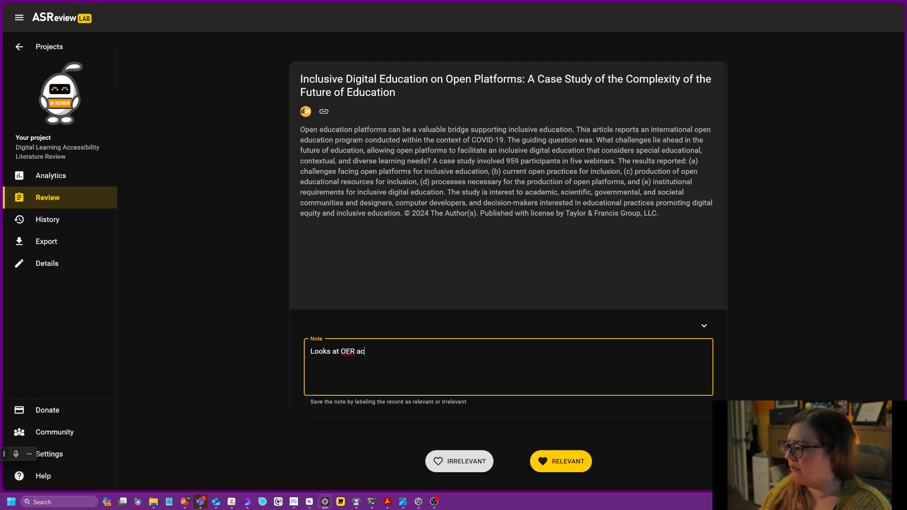
{"action": "type", "text": "cessibility"}
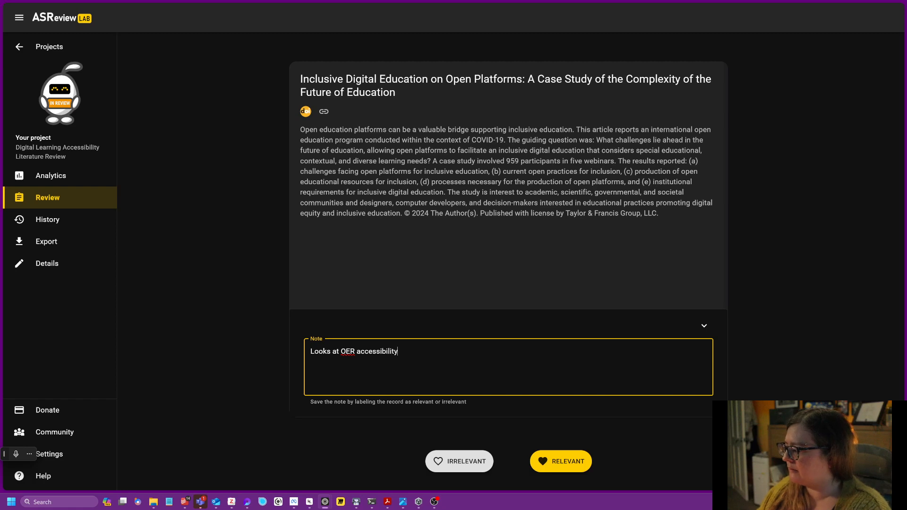
{"action": "type", "text": " and inclu"}
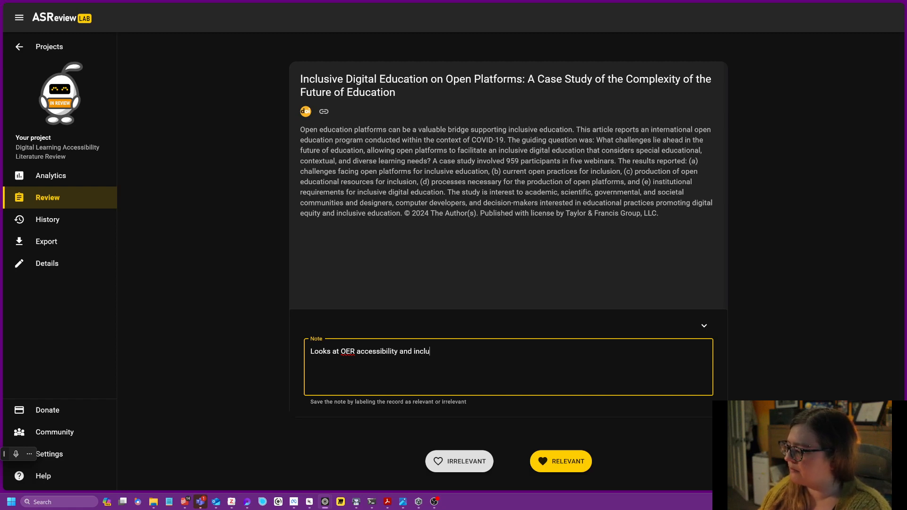
{"action": "type", "text": "sion."}
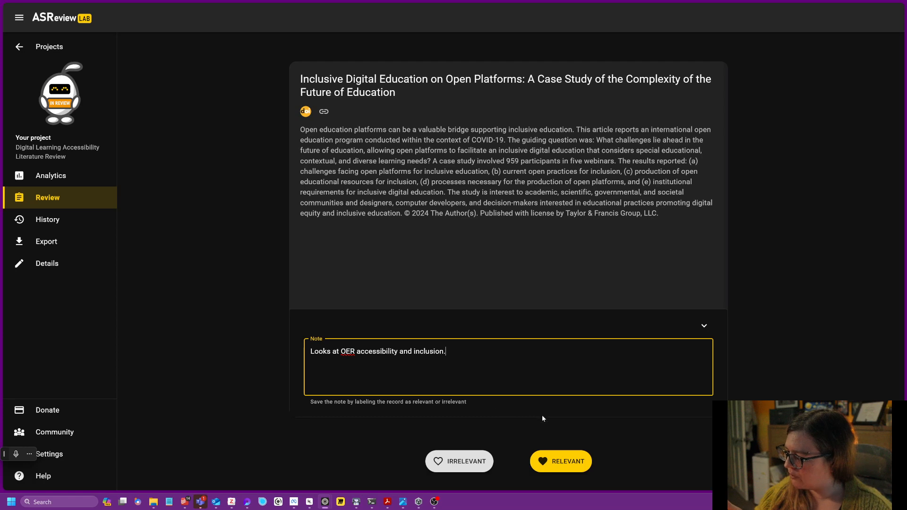
{"action": "left_click", "coordinate": [555, 461]}
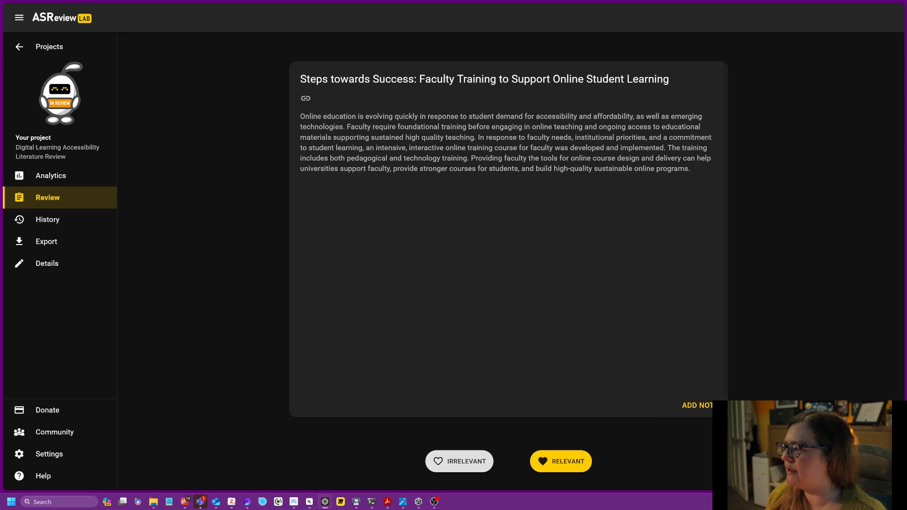
Review the "Steps towards Success" faculty training abstract, add the note "About faculty training rather than material development." and label the record irrelevant.
{"action": "left_click_drag", "start_coordinate": [518, 116], "coordinate": [577, 116]}
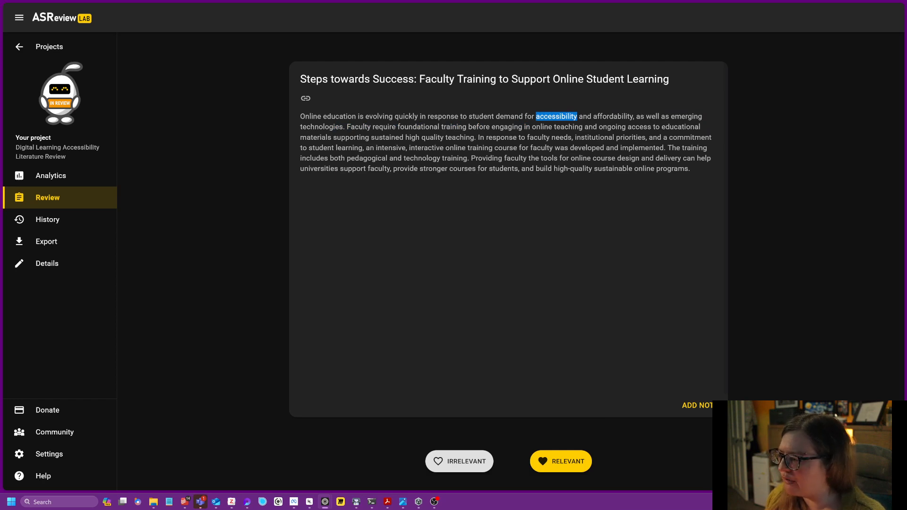
{"action": "left_click", "coordinate": [765, 435]}
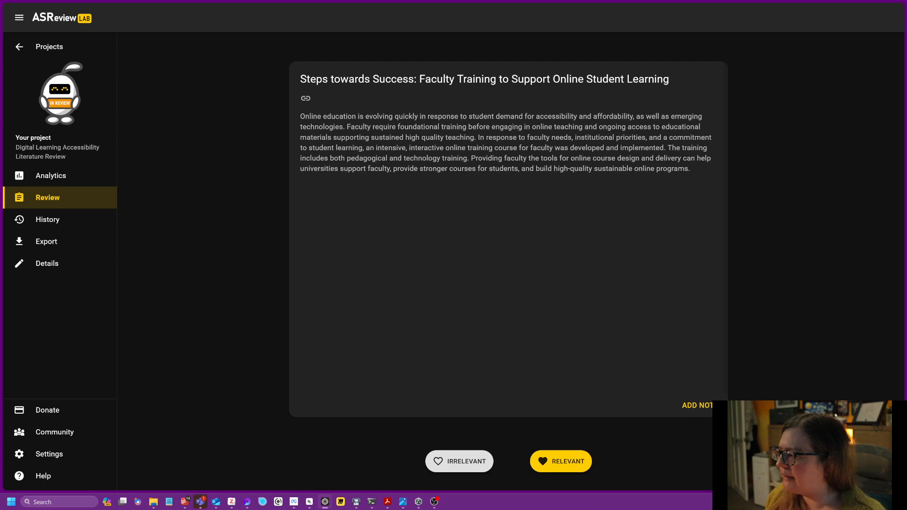
{"action": "left_click_drag", "start_coordinate": [464, 137], "coordinate": [476, 158]}
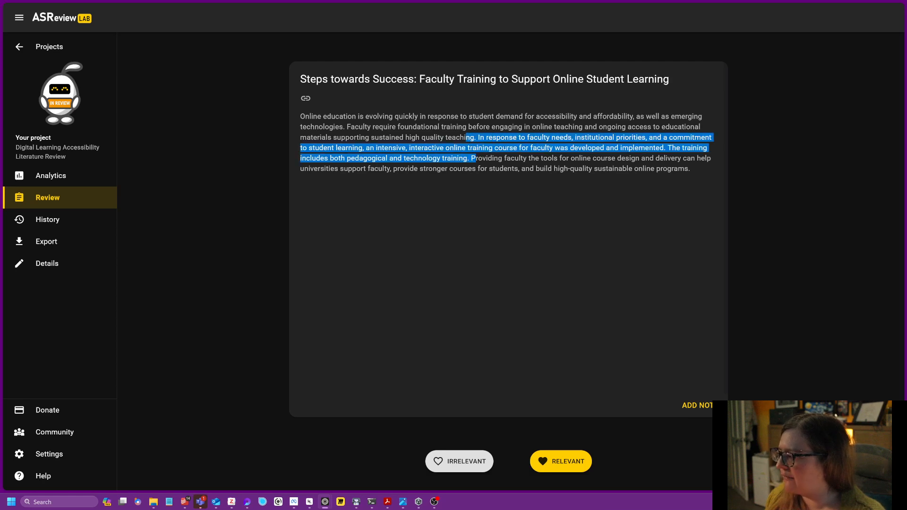
{"action": "left_click", "coordinate": [529, 240]}
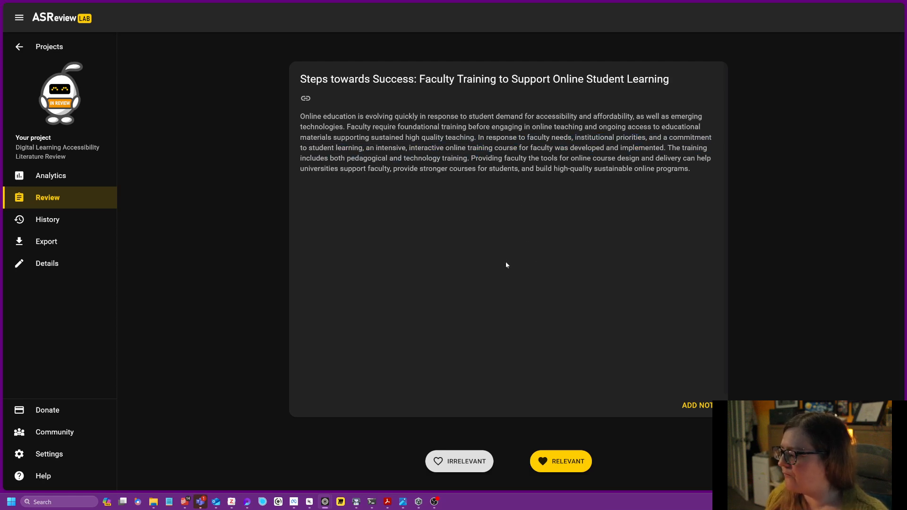
{"action": "left_click", "coordinate": [699, 405]}
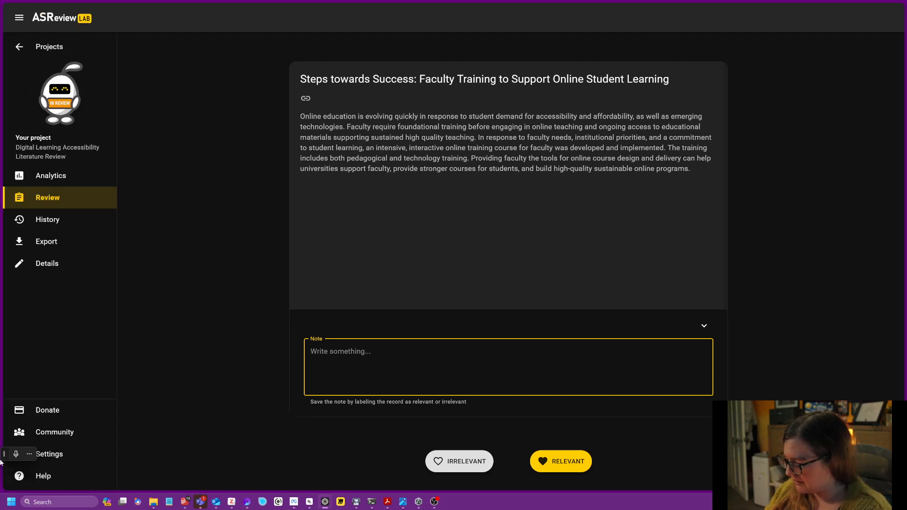
{"action": "type", "text": "About faculty"}
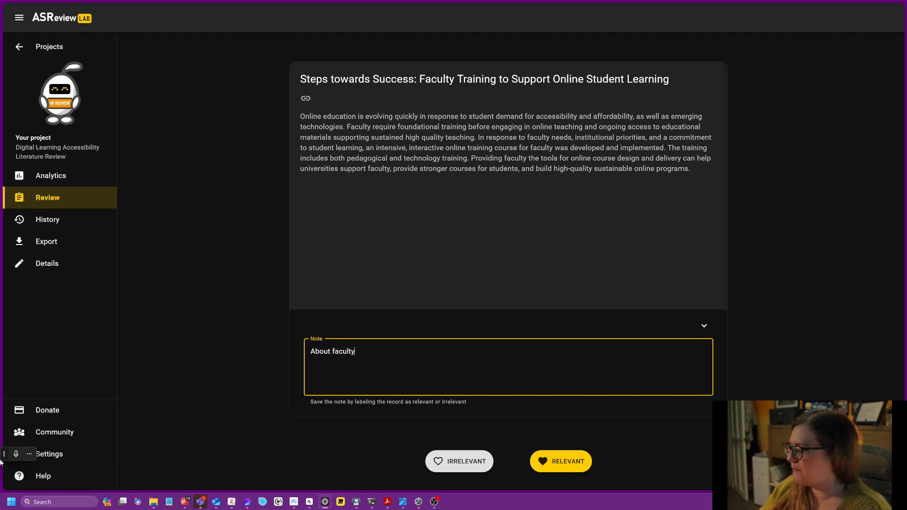
{"action": "type", "text": " training rathe"}
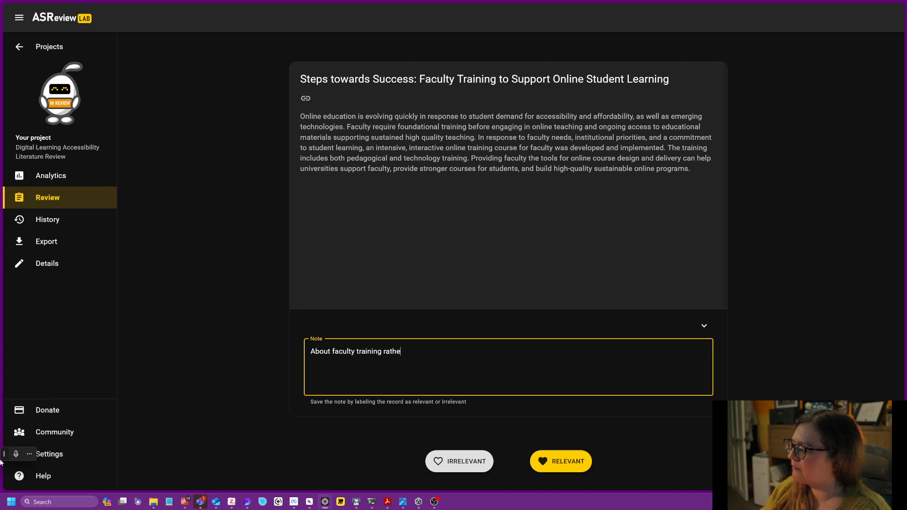
{"action": "type", "text": "r than material "}
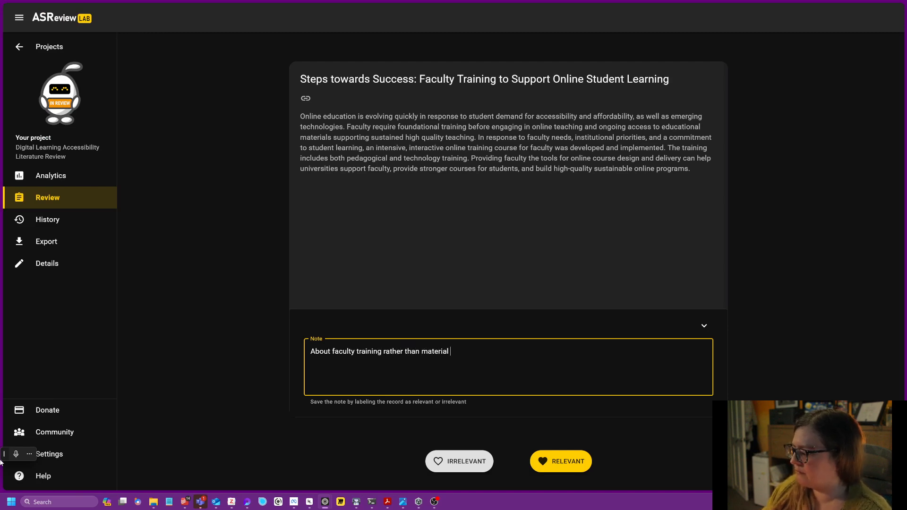
{"action": "type", "text": "developme"}
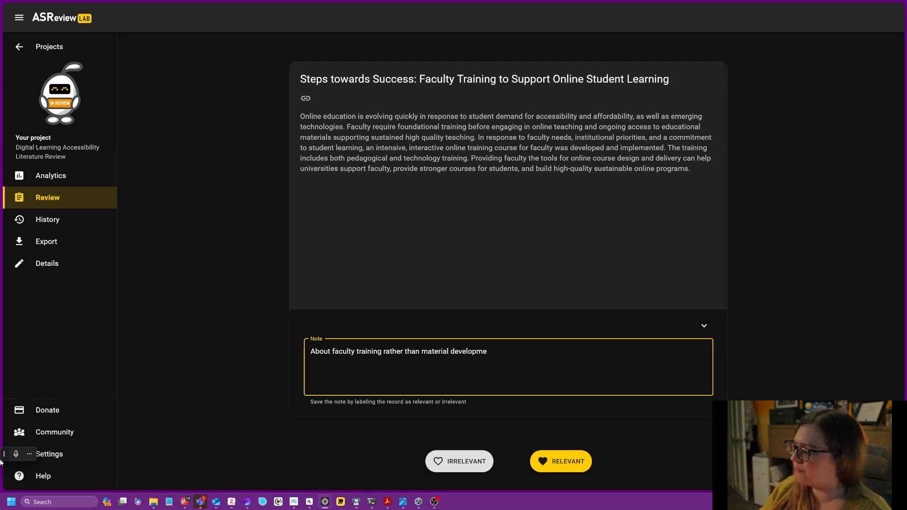
{"action": "type", "text": "nt."}
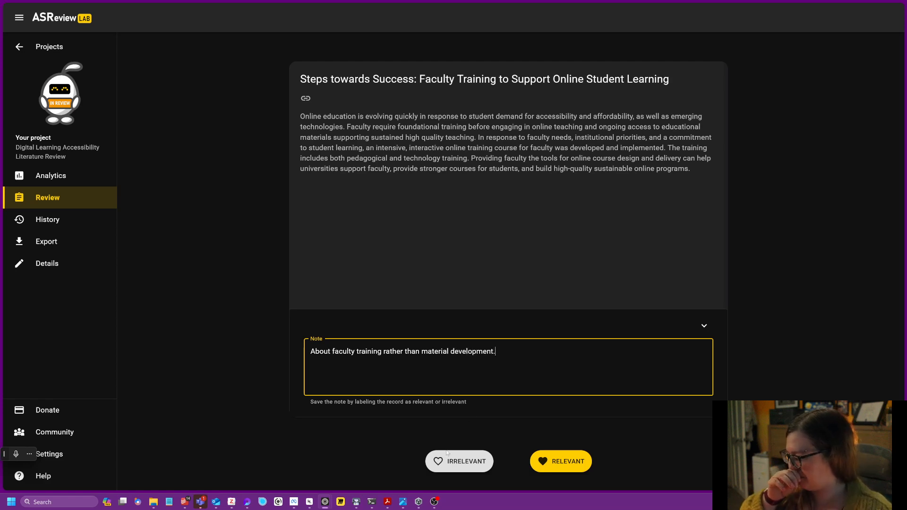
{"action": "left_click", "coordinate": [447, 453]}
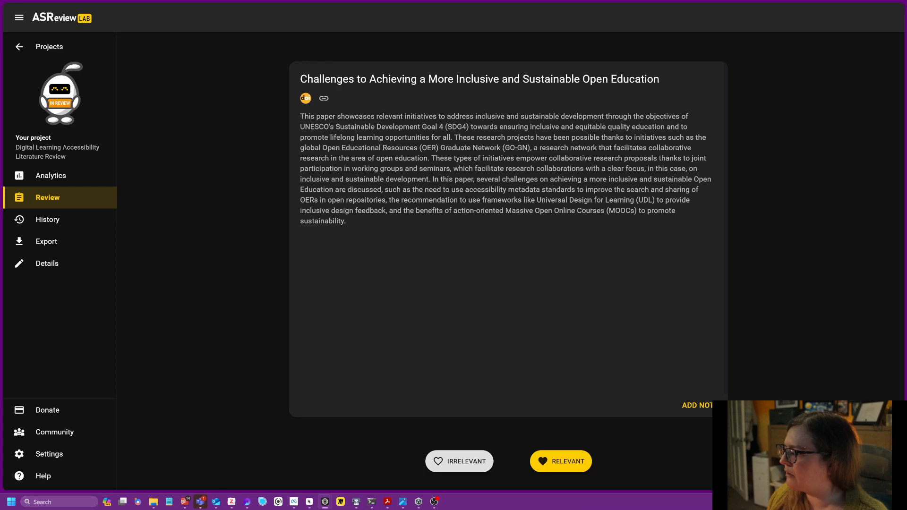
Review the "Challenges to Achieving a More Inclusive and Sustainable Open Education" record, add the note "OER development and UDL." and label it relevant.
{"action": "left_click_drag", "start_coordinate": [464, 189], "coordinate": [658, 200]}
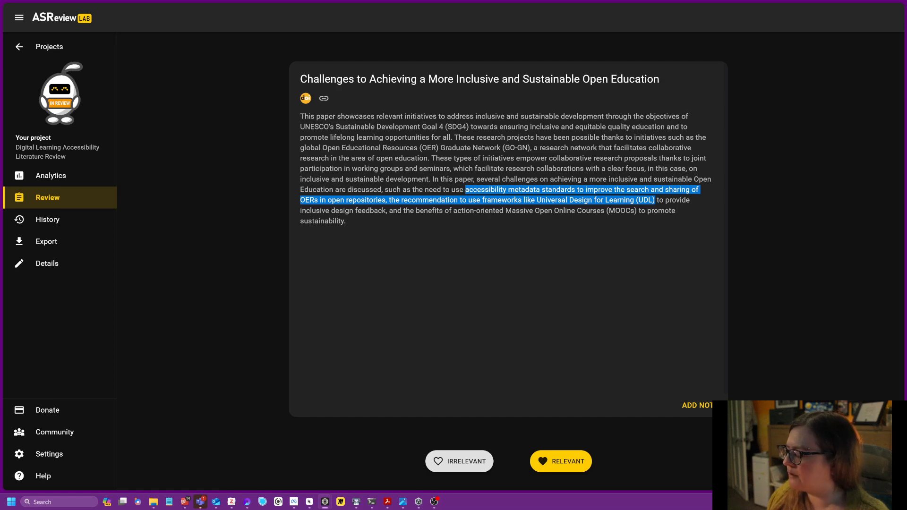
{"action": "left_click", "coordinate": [695, 405]}
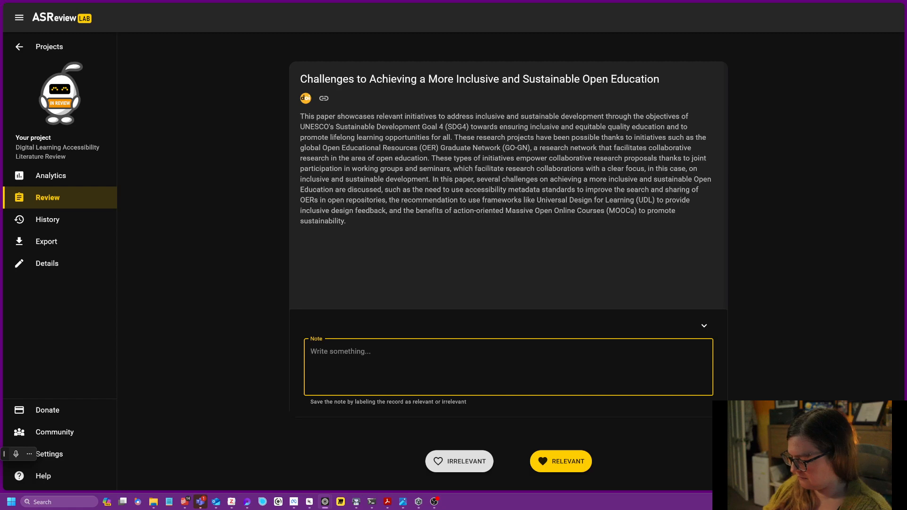
{"action": "type", "text": "OER developmen"}
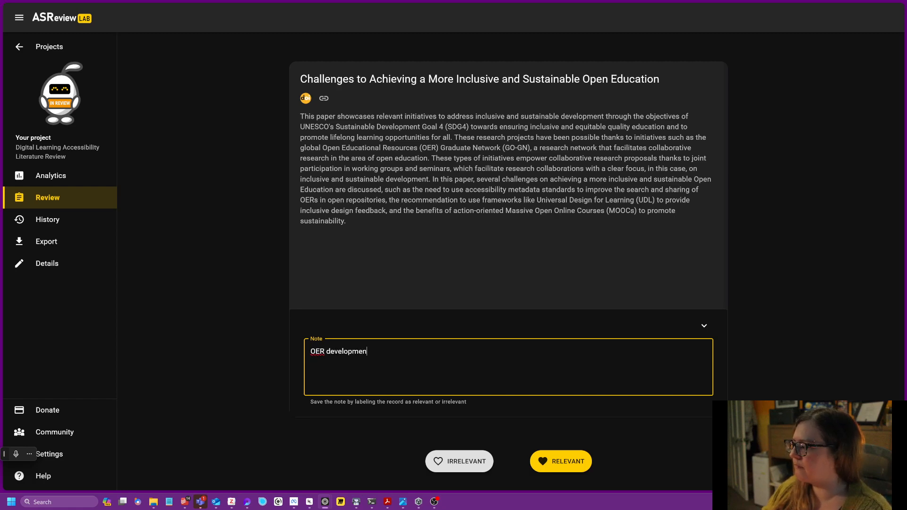
{"action": "type", "text": "t and UDL."}
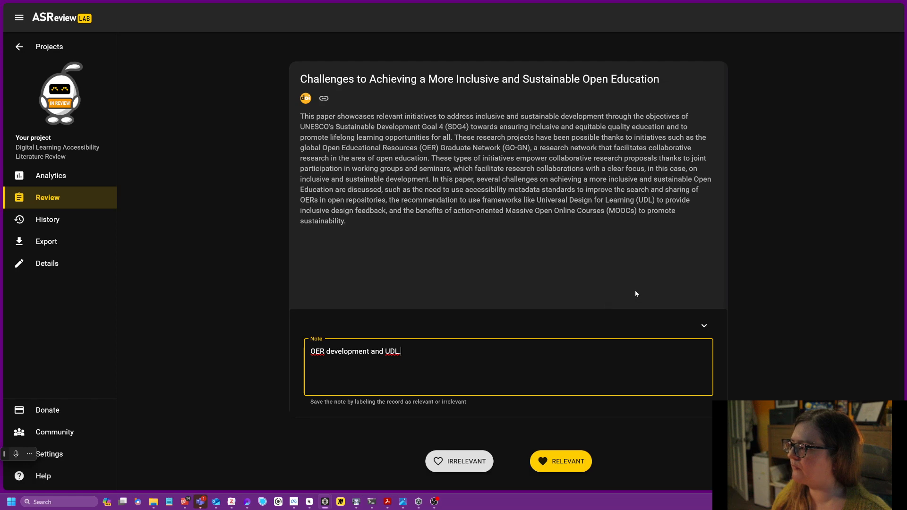
{"action": "left_click", "coordinate": [561, 461]}
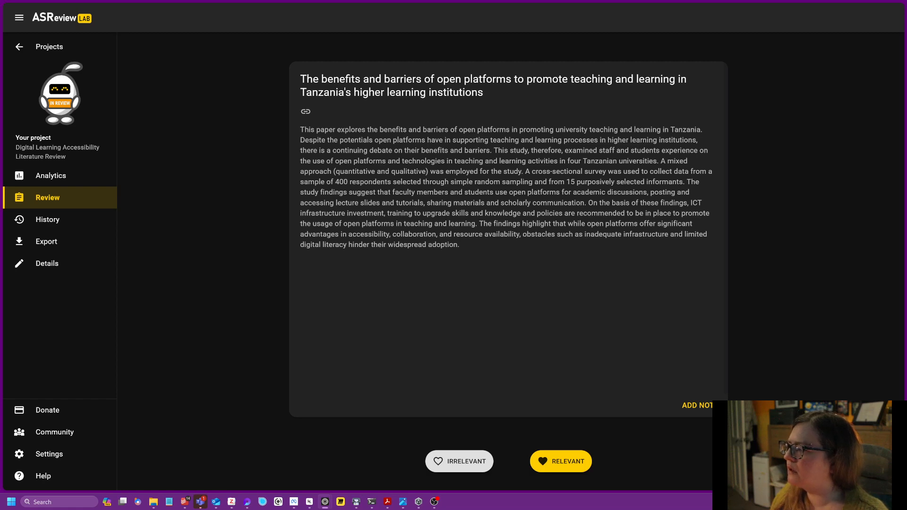
Review the abstract on open platforms in Tanzania's higher learning institutions, add the note "Focused on LMS" and label the record irrelevant.
{"action": "left_click_drag", "start_coordinate": [374, 140], "coordinate": [446, 140]}
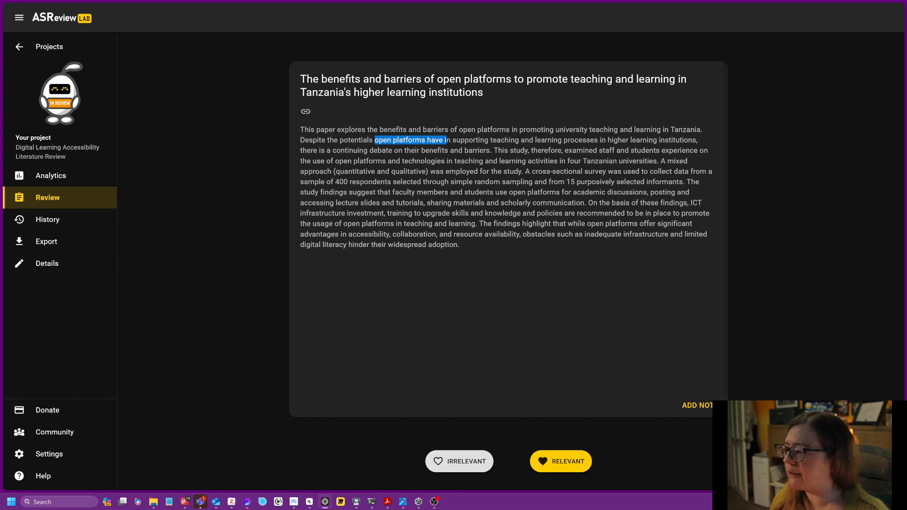
{"action": "left_click", "coordinate": [774, 439]}
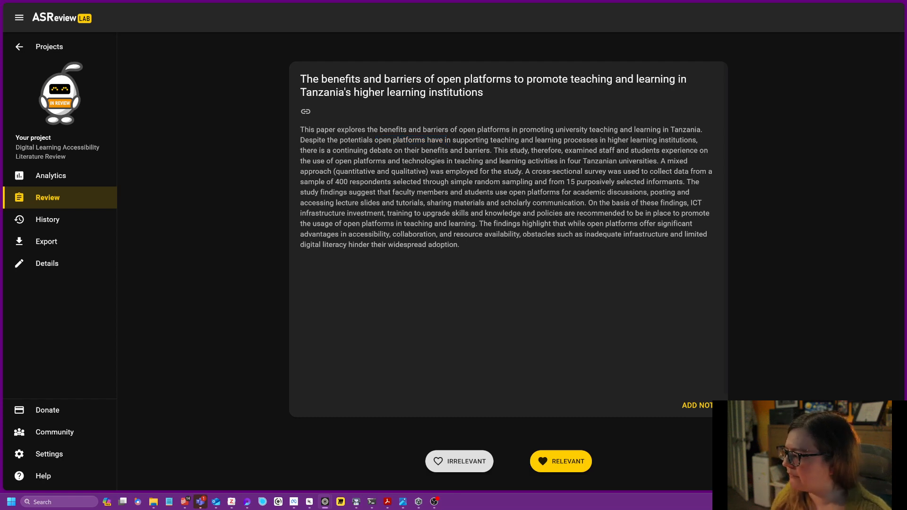
{"action": "left_click_drag", "start_coordinate": [442, 224], "coordinate": [446, 224]}
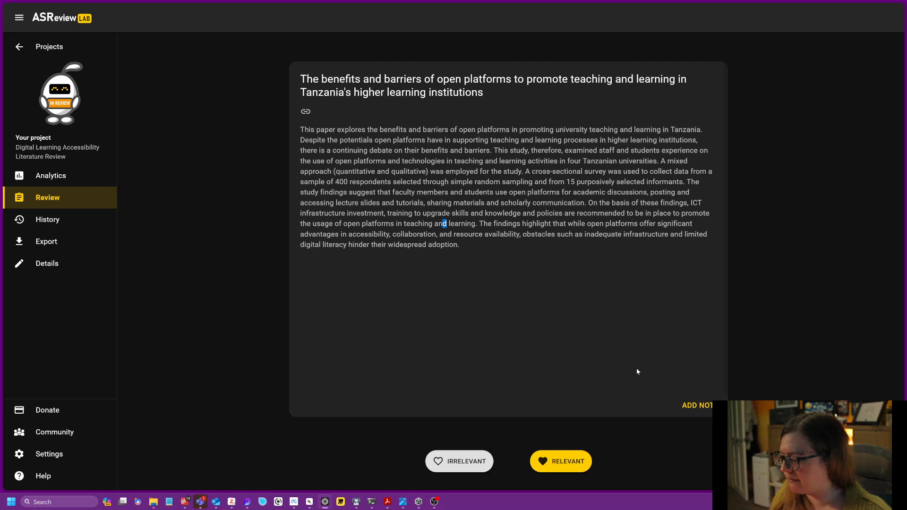
{"action": "left_click", "coordinate": [692, 406]}
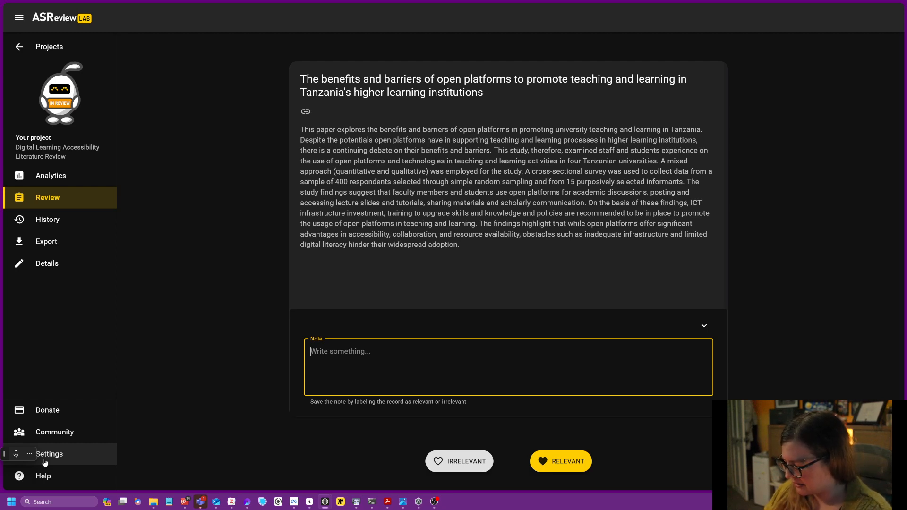
{"action": "type", "text": "Focus"}
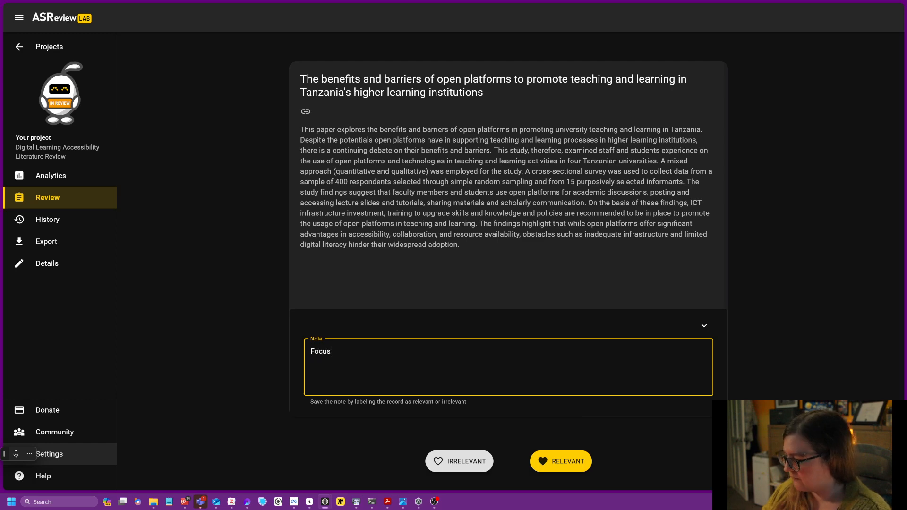
{"action": "type", "text": "ed ion"}
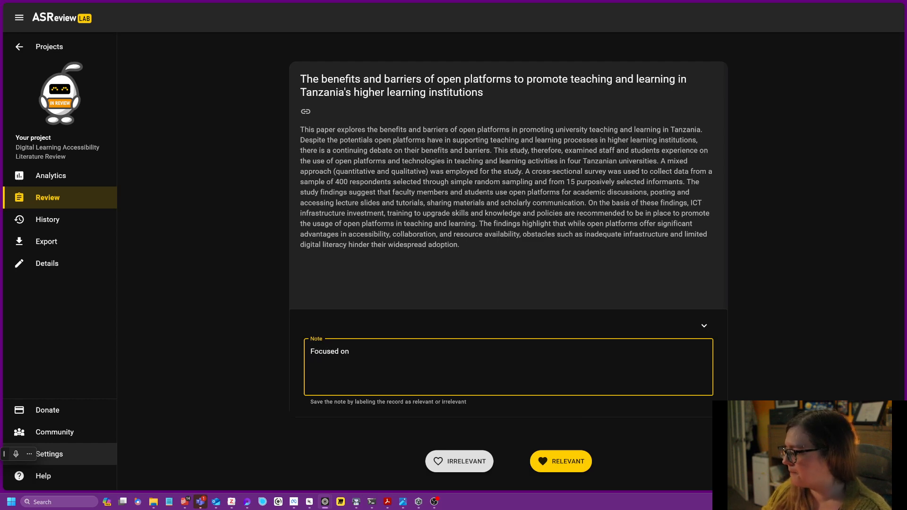
{"action": "type", "text": " LMS"}
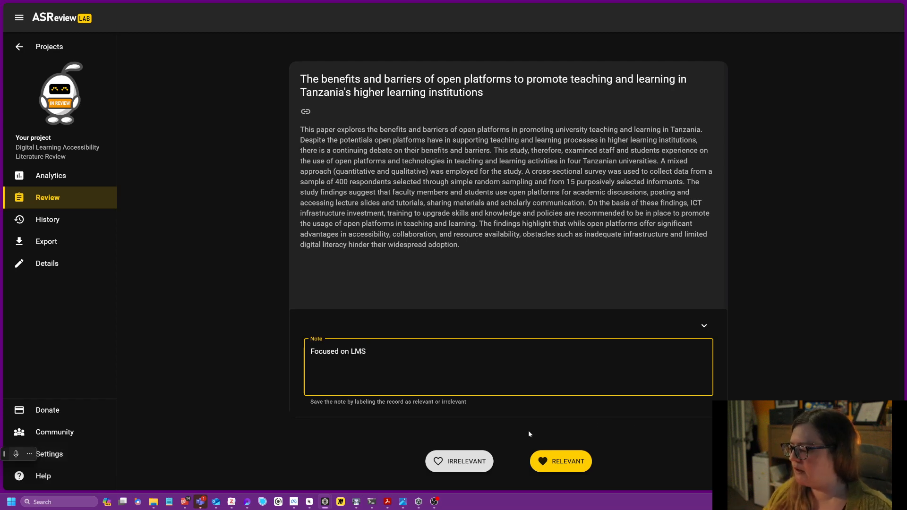
{"action": "left_click", "coordinate": [459, 463]}
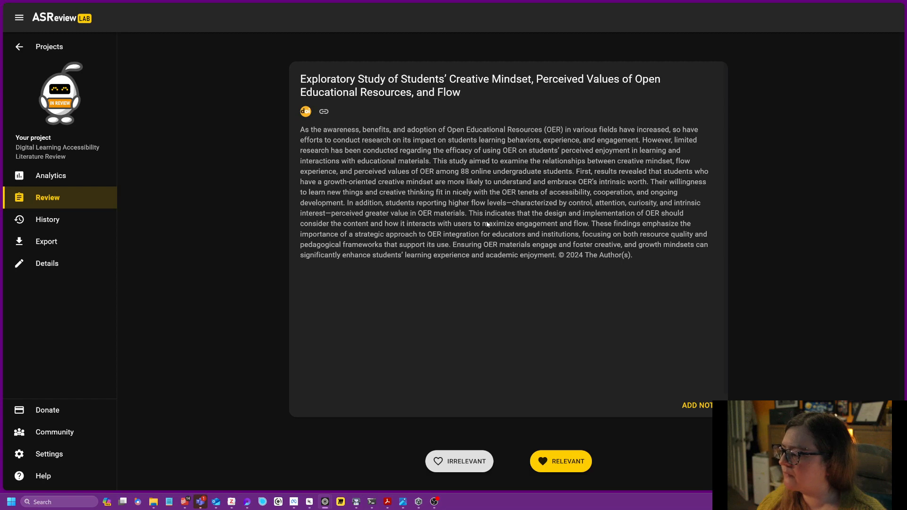
Add the note "This study is about growth mindsets and the impact on engagement with OERs" to the Creative Mindset record and label it irrelevant.
{"action": "left_click", "coordinate": [694, 405]}
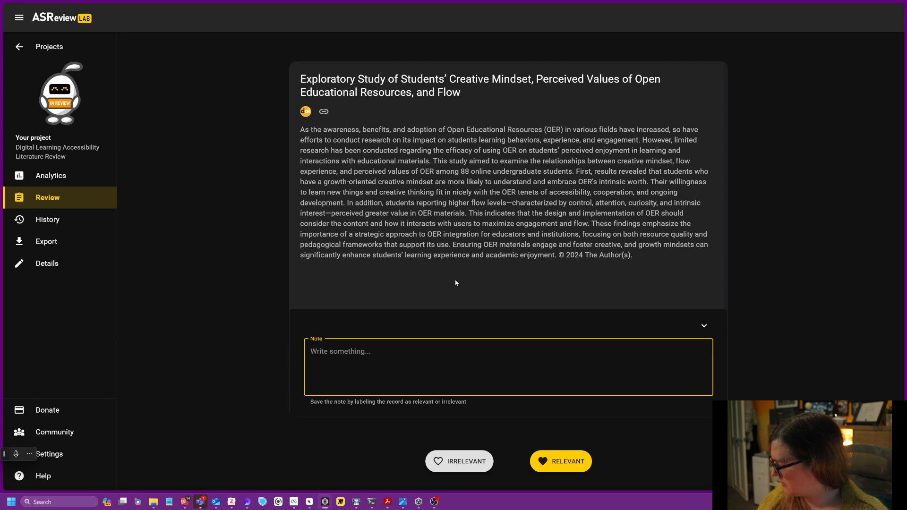
{"action": "key", "text": "super+h"}
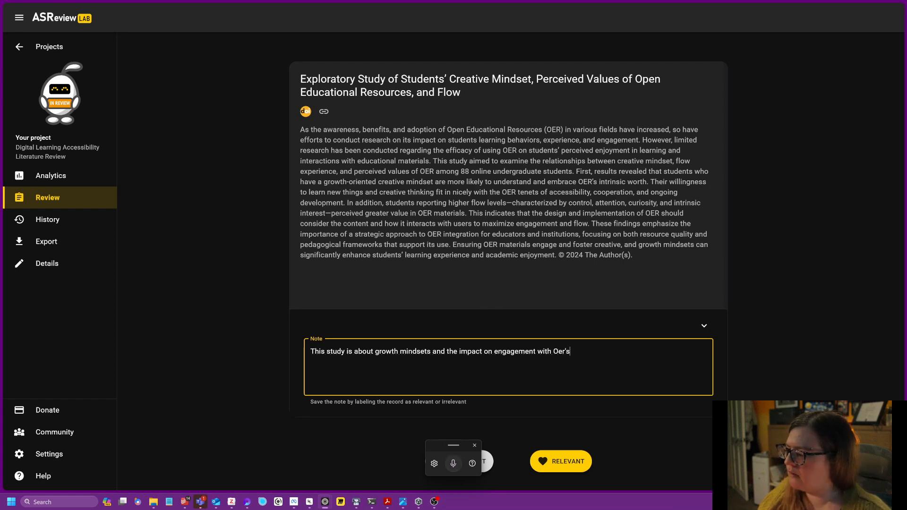
{"action": "key", "text": "shift+Left"}
{"action": "key", "text": "shift+Left"}
{"action": "key", "text": "shift+Left"}
{"action": "key", "text": "shift+Left"}
{"action": "type", "text": "ERs"}
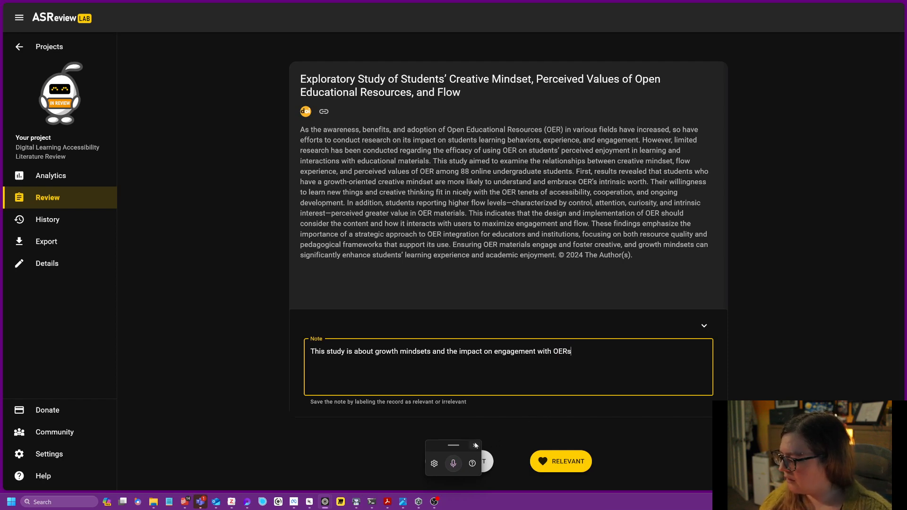
{"action": "left_click_drag", "start_coordinate": [432, 446], "coordinate": [145, 445]}
{"action": "left_click", "coordinate": [459, 461]}
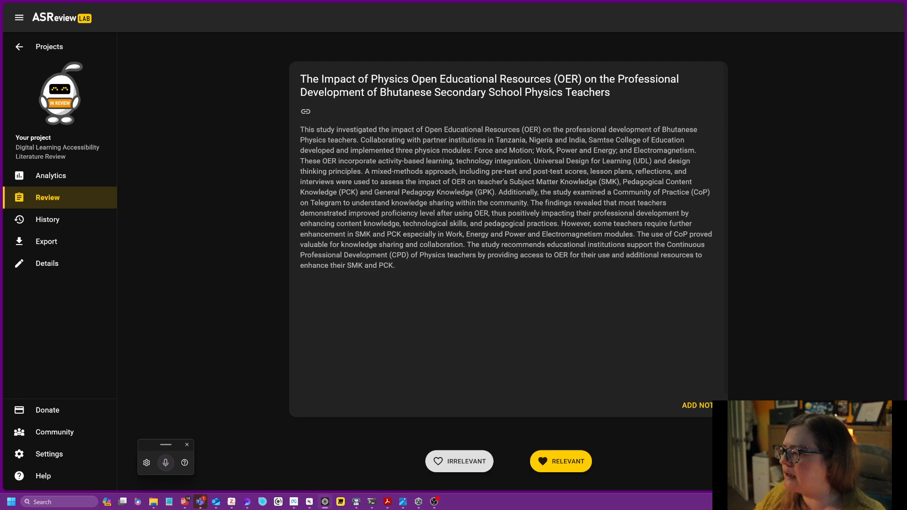
Check the Bhutanese physics teachers abstract against the review's inclusion criteria in Heptabase, especially the criterion on professionals' experiences, and return to ASReview.
{"action": "left_click_drag", "start_coordinate": [565, 129], "coordinate": [657, 129]}
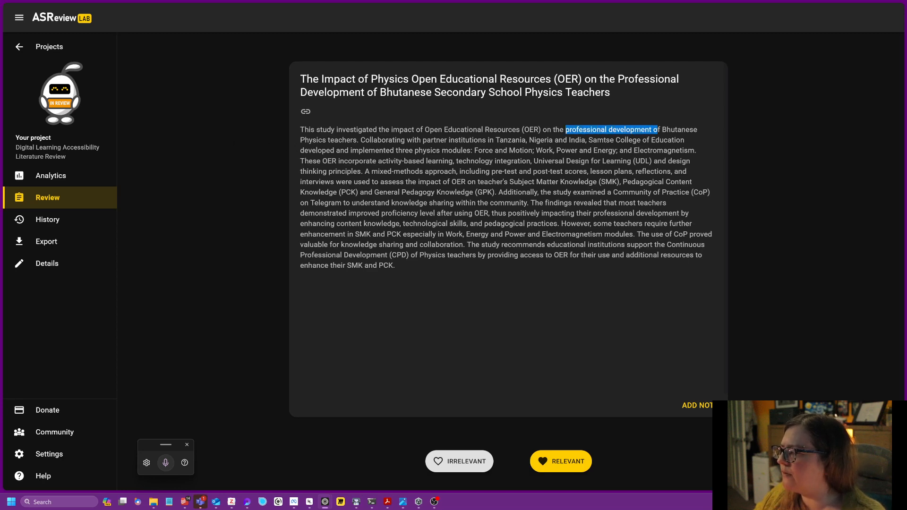
{"action": "left_click_drag", "start_coordinate": [309, 140], "coordinate": [357, 140]}
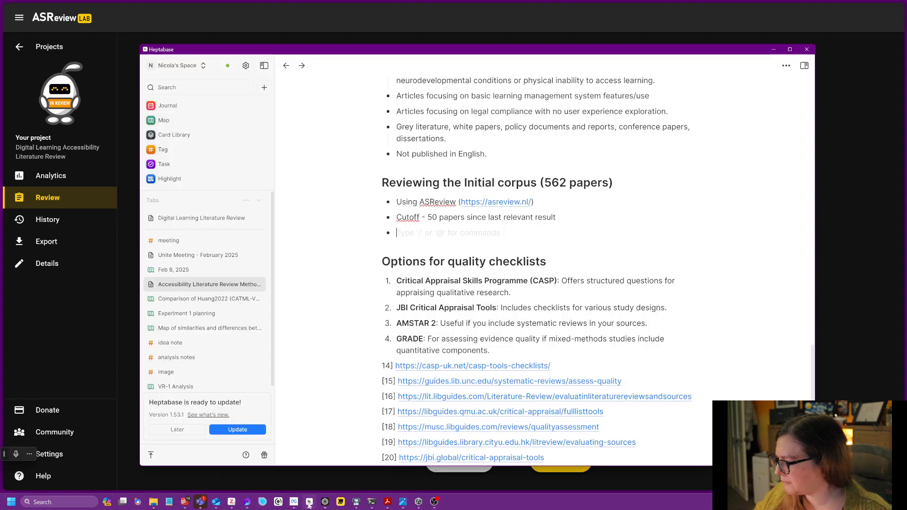
{"action": "left_click", "coordinate": [310, 501]}
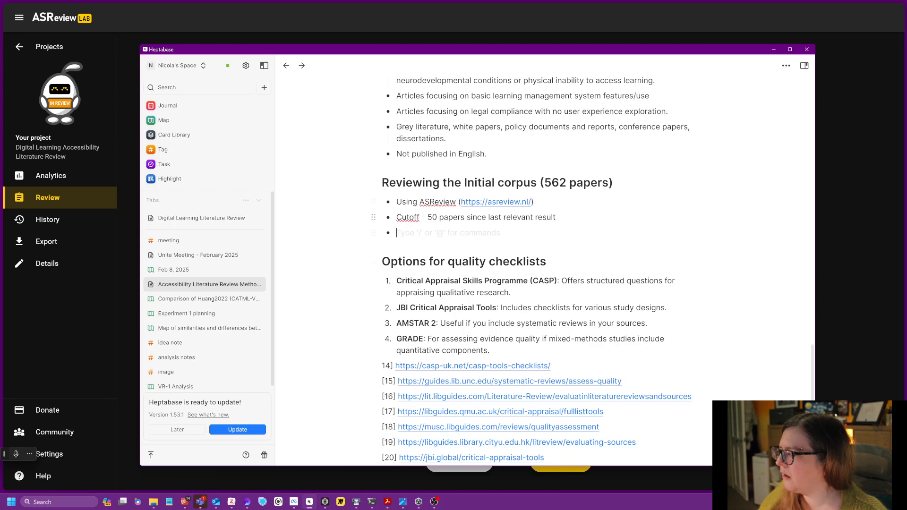
{"action": "scroll", "coordinate": [524, 368], "scroll_direction": "up", "scroll_amount": 8}
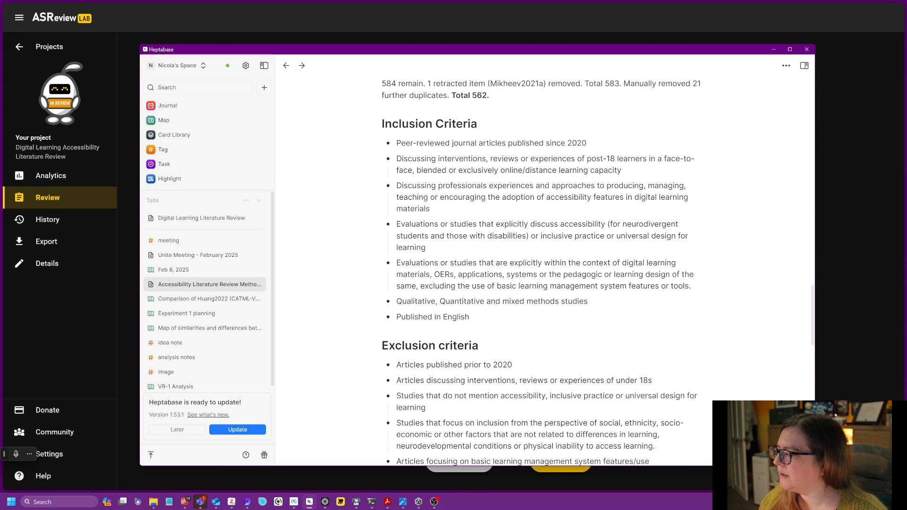
{"action": "left_click_drag", "start_coordinate": [412, 185], "coordinate": [429, 208]}
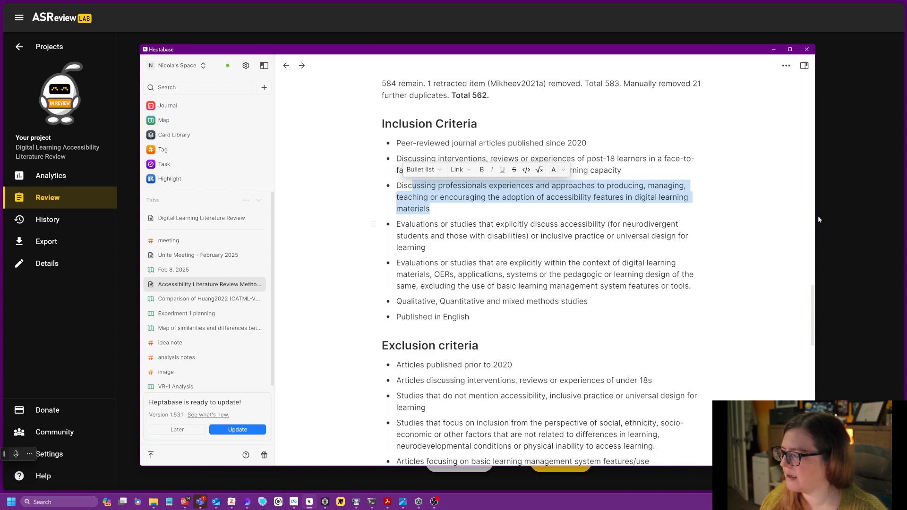
{"action": "left_click", "coordinate": [831, 209]}
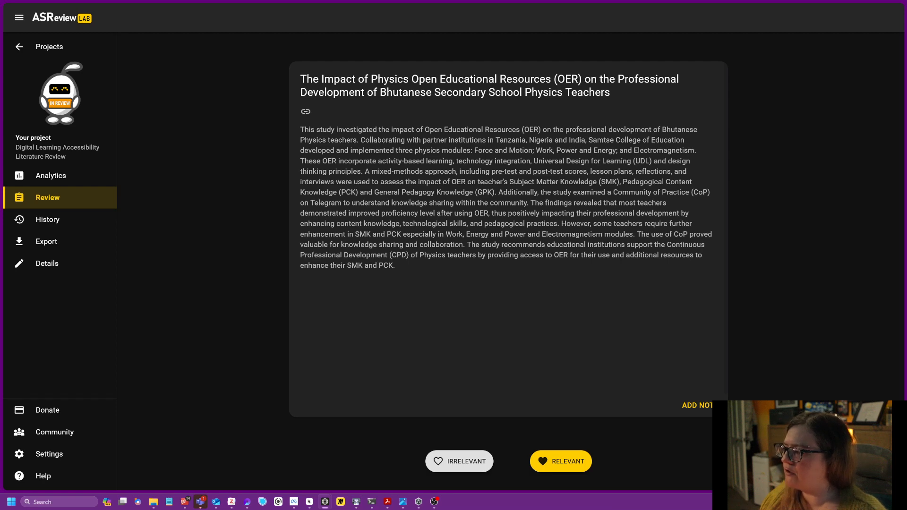
Add the note "Considers TPACK and OER development with teacher professional development including universal design for learning" and label the physics OER record relevant.
{"action": "left_click_drag", "start_coordinate": [533, 161], "coordinate": [646, 161]}
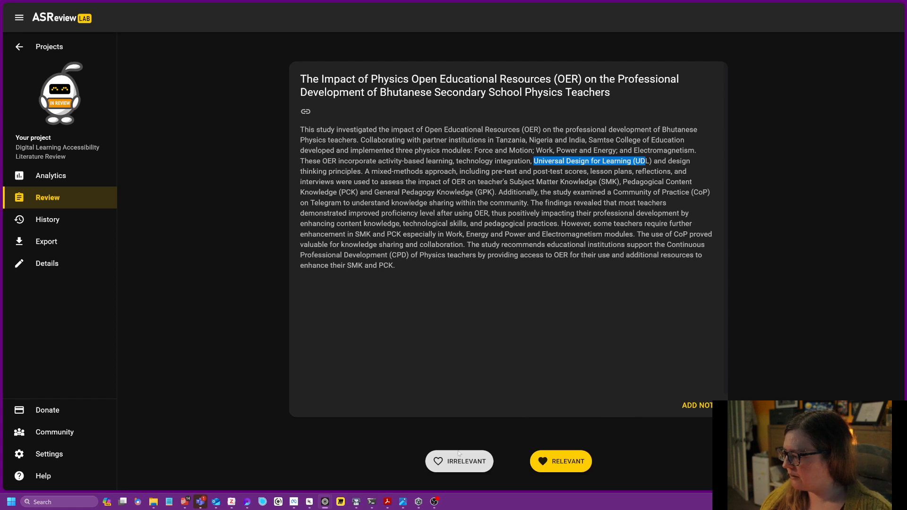
{"action": "left_click", "coordinate": [695, 405]}
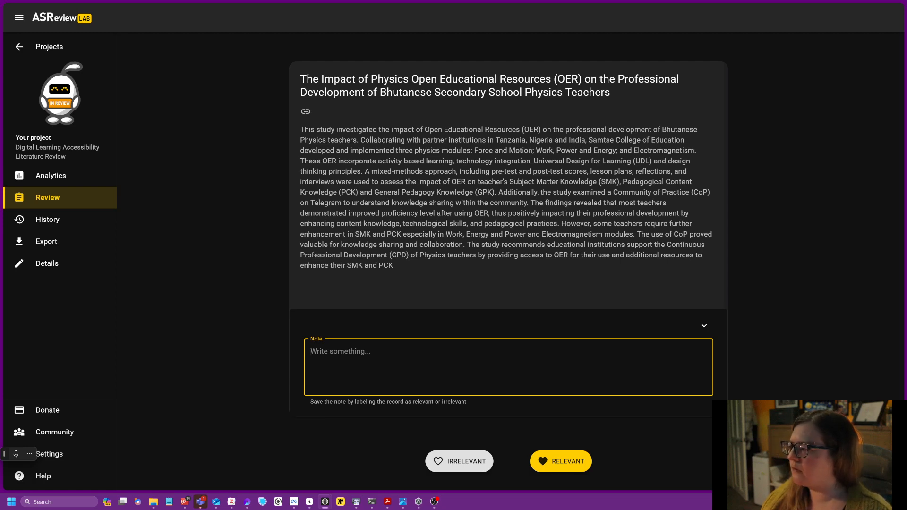
{"action": "key", "text": "super+h"}
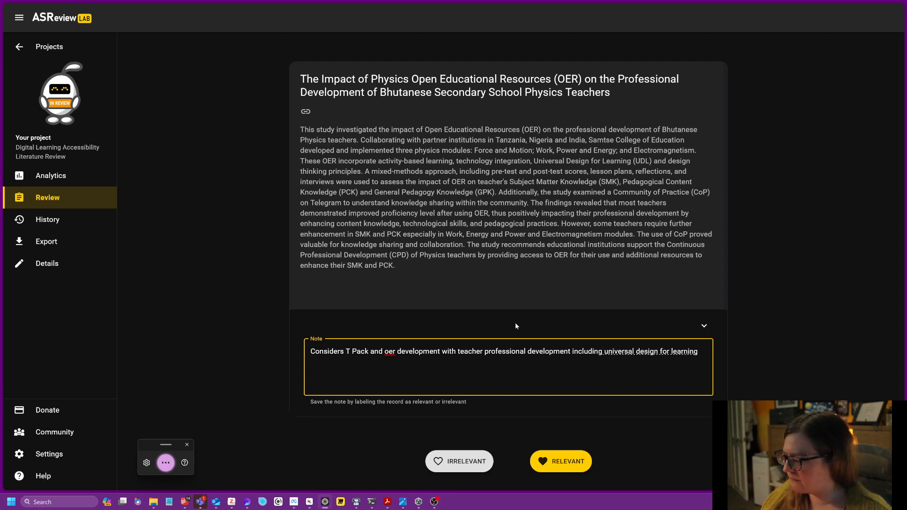
{"action": "left_click_drag", "start_coordinate": [350, 352], "coordinate": [371, 351]}
{"action": "type", "text": "PACK"}
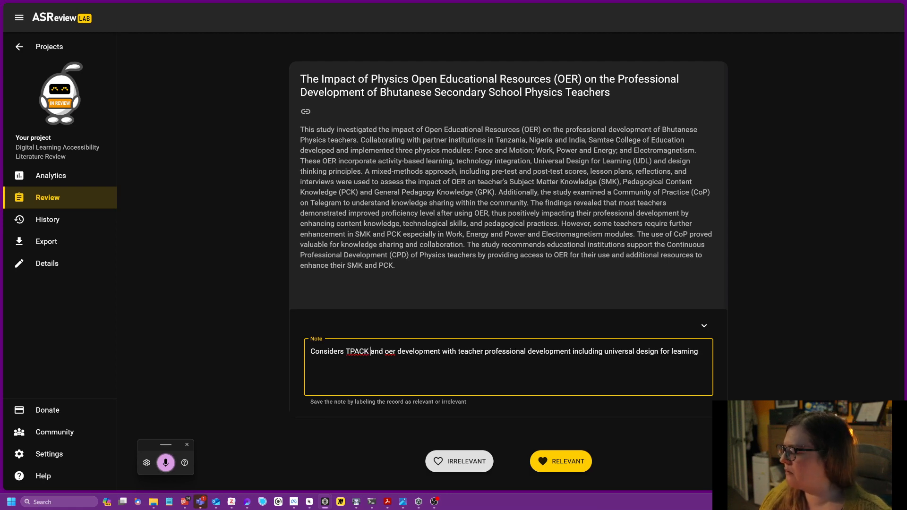
{"action": "left_click_drag", "start_coordinate": [385, 351], "coordinate": [397, 352]}
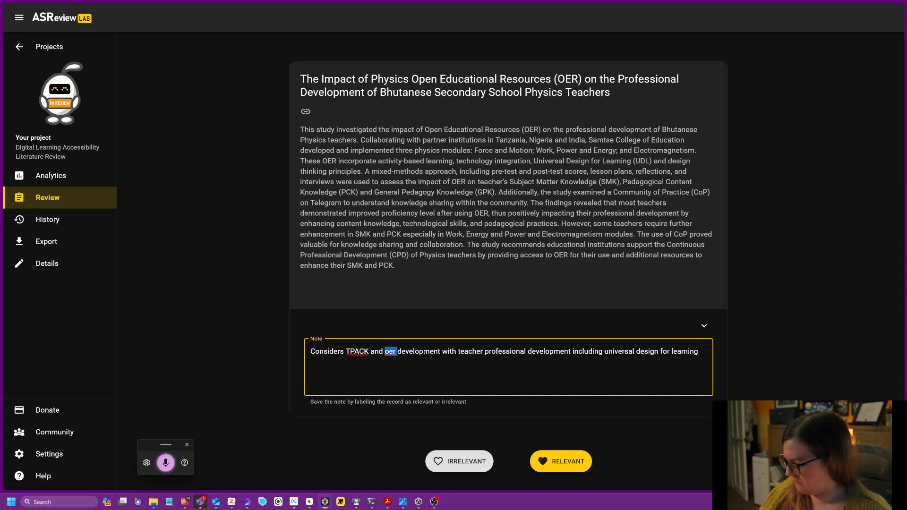
{"action": "type", "text": "OER"}
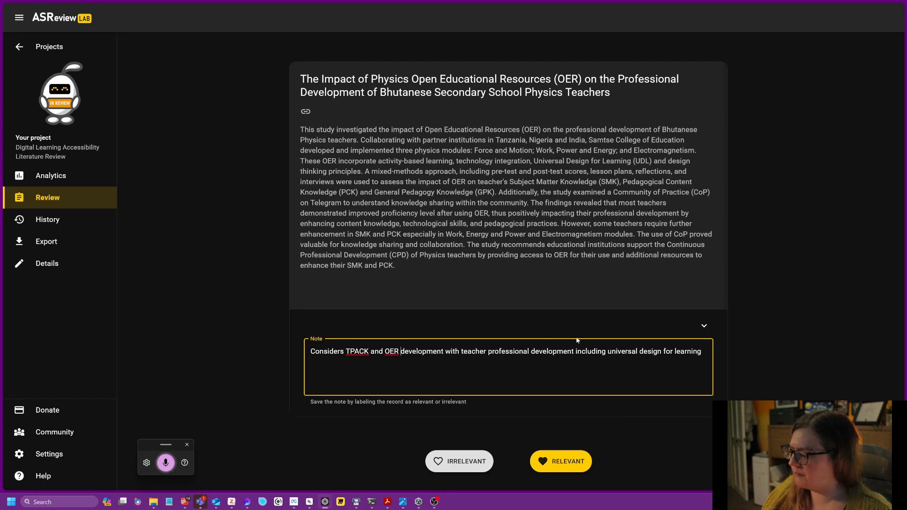
{"action": "left_click", "coordinate": [537, 456]}
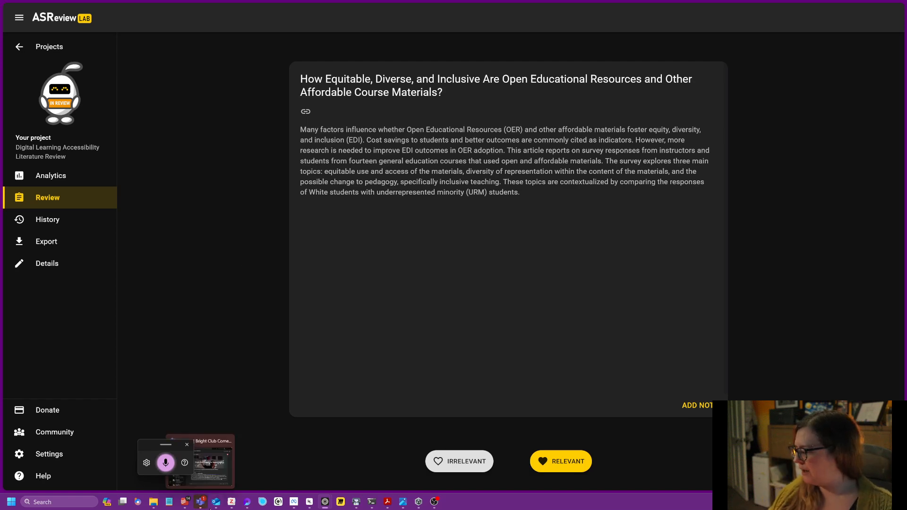
Switch to Zotero, examine the Accessibility in HE Digital Learning Materials group library and the "10-Day Campus Accessibility Challenge" abstract, and return to ASReview.
{"action": "left_click", "coordinate": [231, 502]}
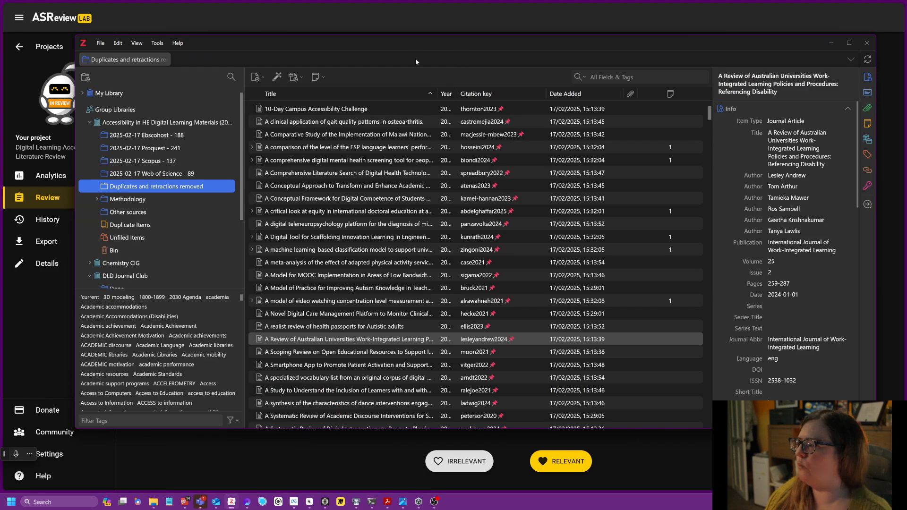
{"action": "left_click_drag", "start_coordinate": [415, 59], "coordinate": [406, 26]}
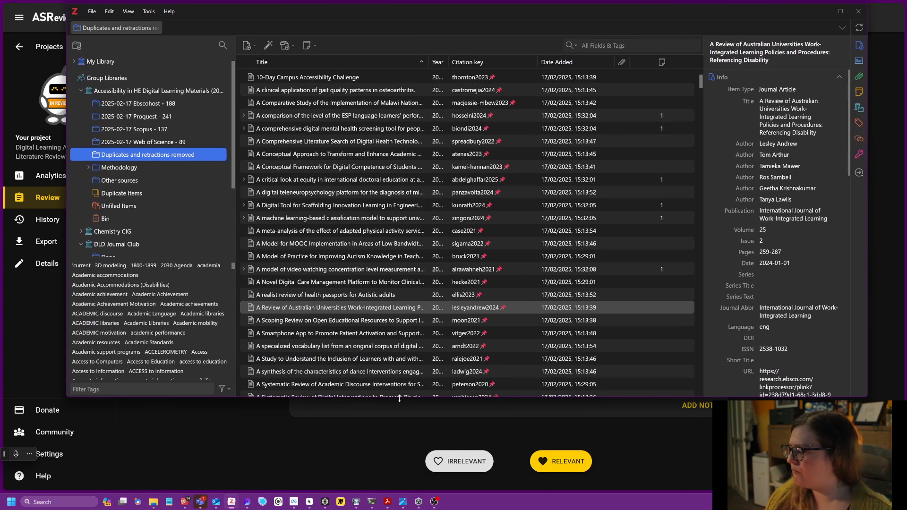
{"action": "left_click_drag", "start_coordinate": [400, 397], "coordinate": [401, 435]}
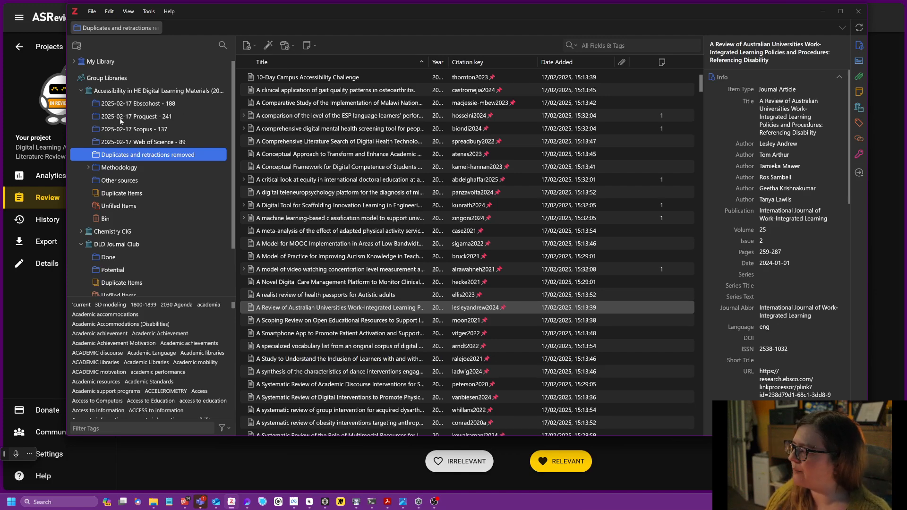
{"action": "left_click", "coordinate": [138, 94]}
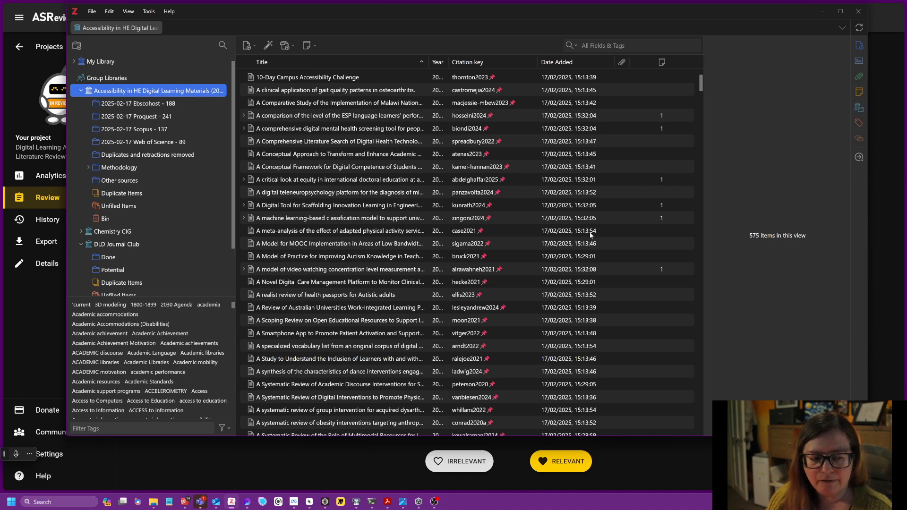
{"action": "left_click_drag", "start_coordinate": [429, 61], "coordinate": [397, 62]}
{"action": "left_click", "coordinate": [337, 79]}
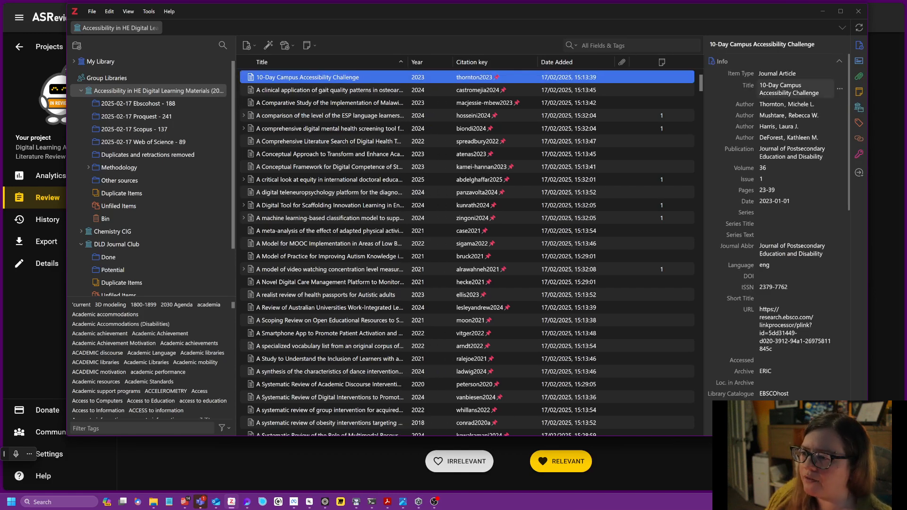
{"action": "left_click_drag", "start_coordinate": [848, 100], "coordinate": [849, 262]}
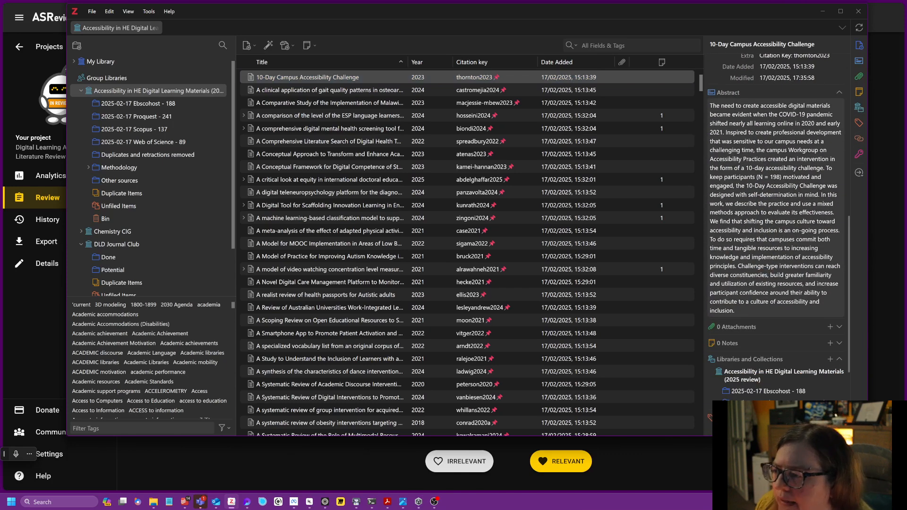
{"action": "key", "text": "alt+Tab"}
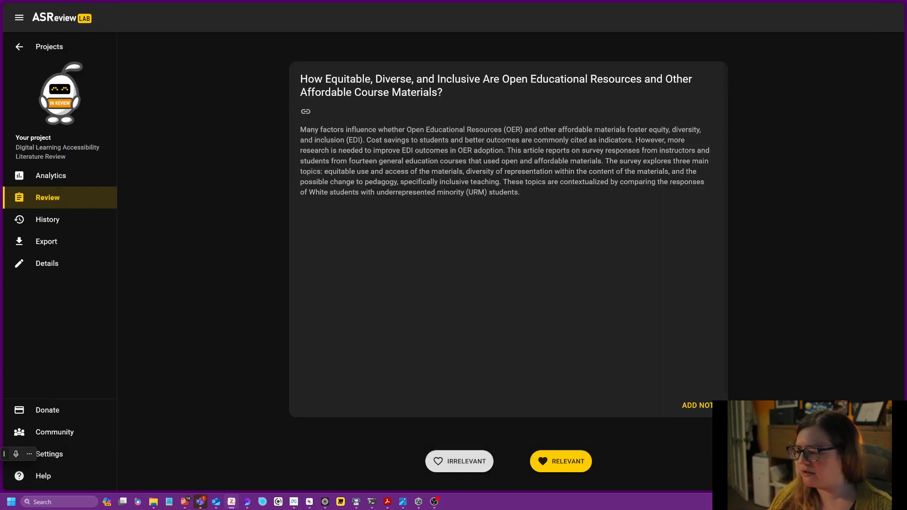